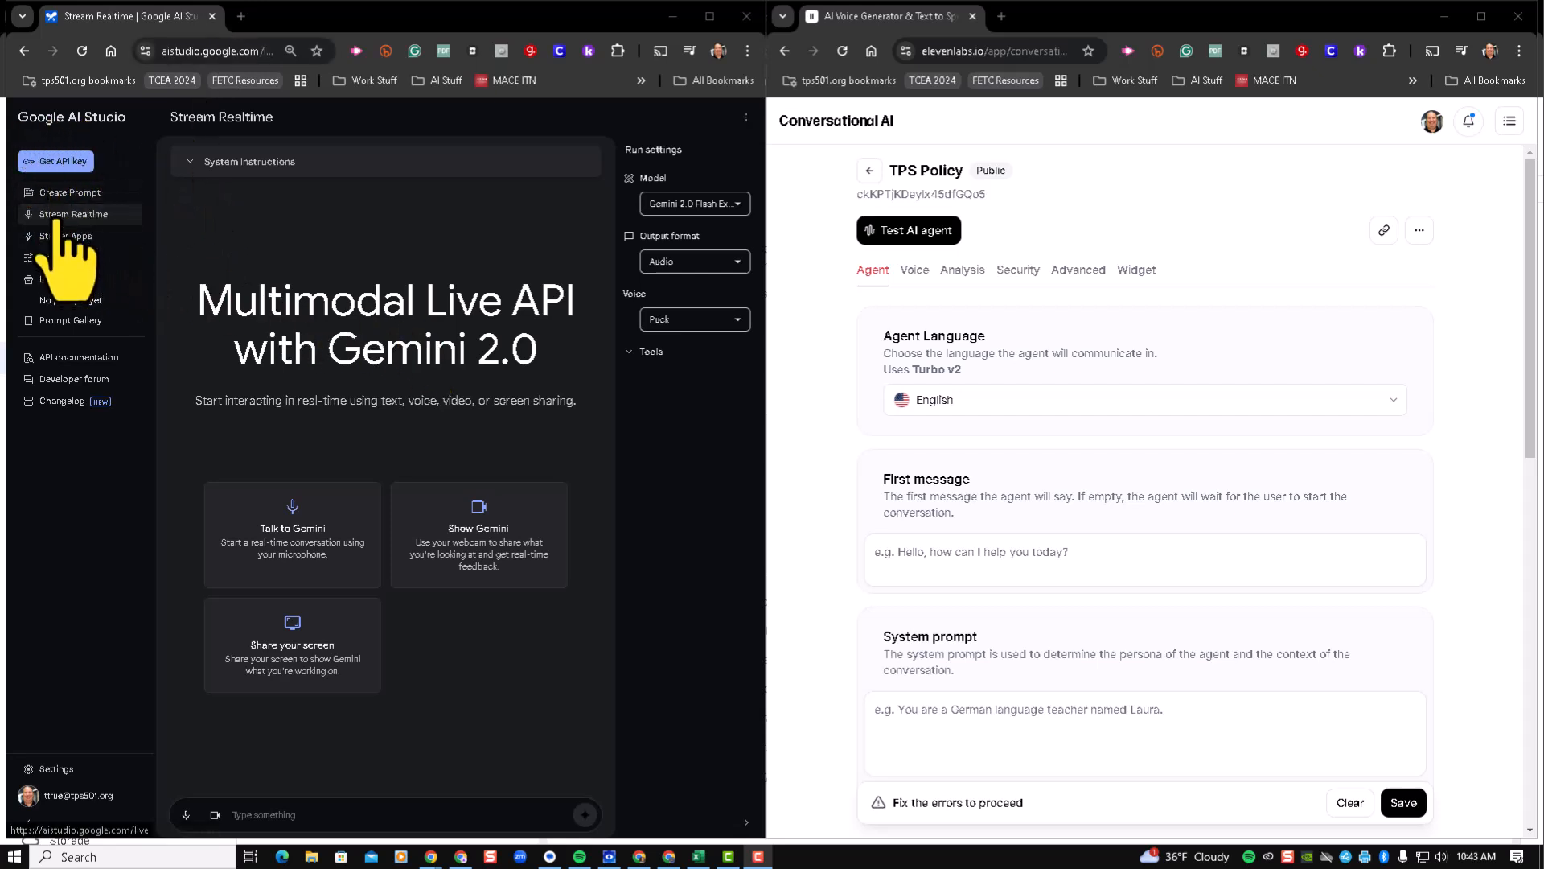
Step: Open Stream Realtime in Google AI Studio and look over the TPS Policy agent's configuration in ElevenLabs
click(56, 216)
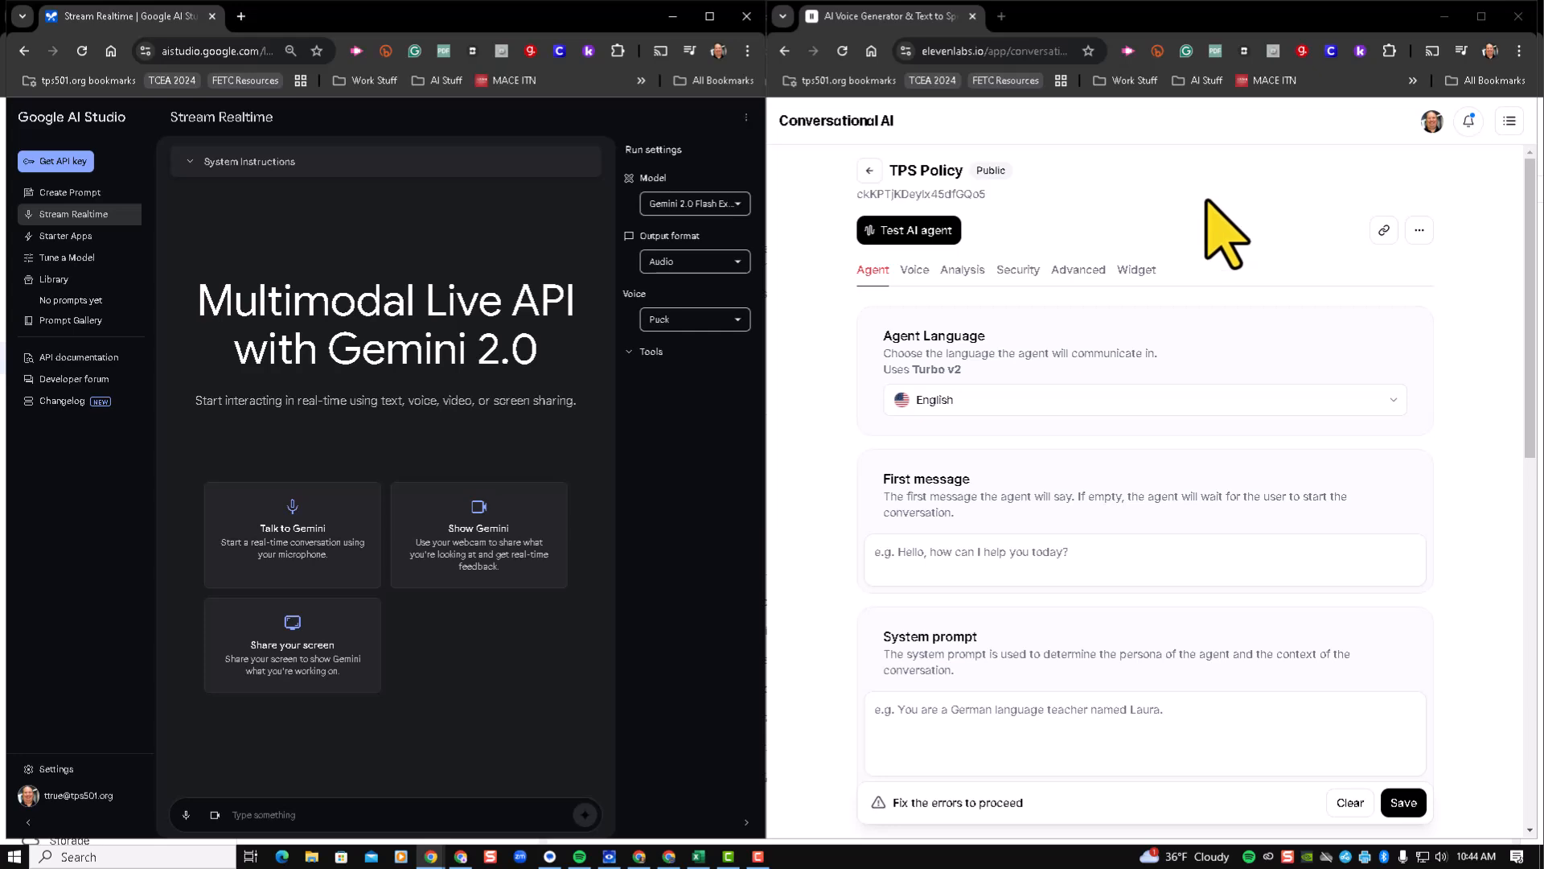
scroll(1154, 519, down, 2)
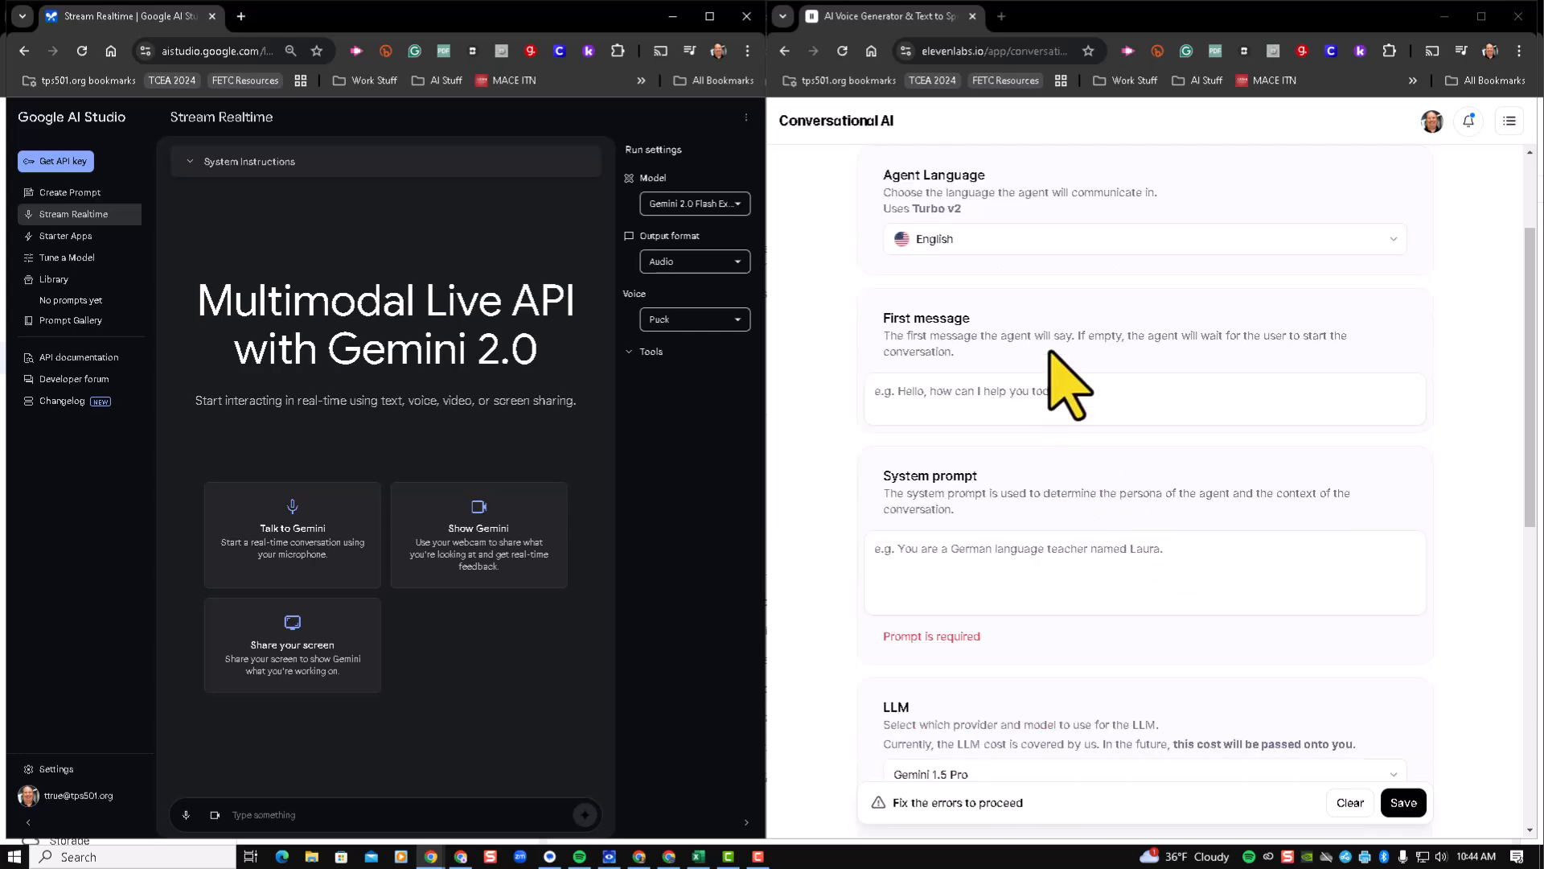
scroll(1050, 354, down, 6)
scroll(1050, 351, up, 8)
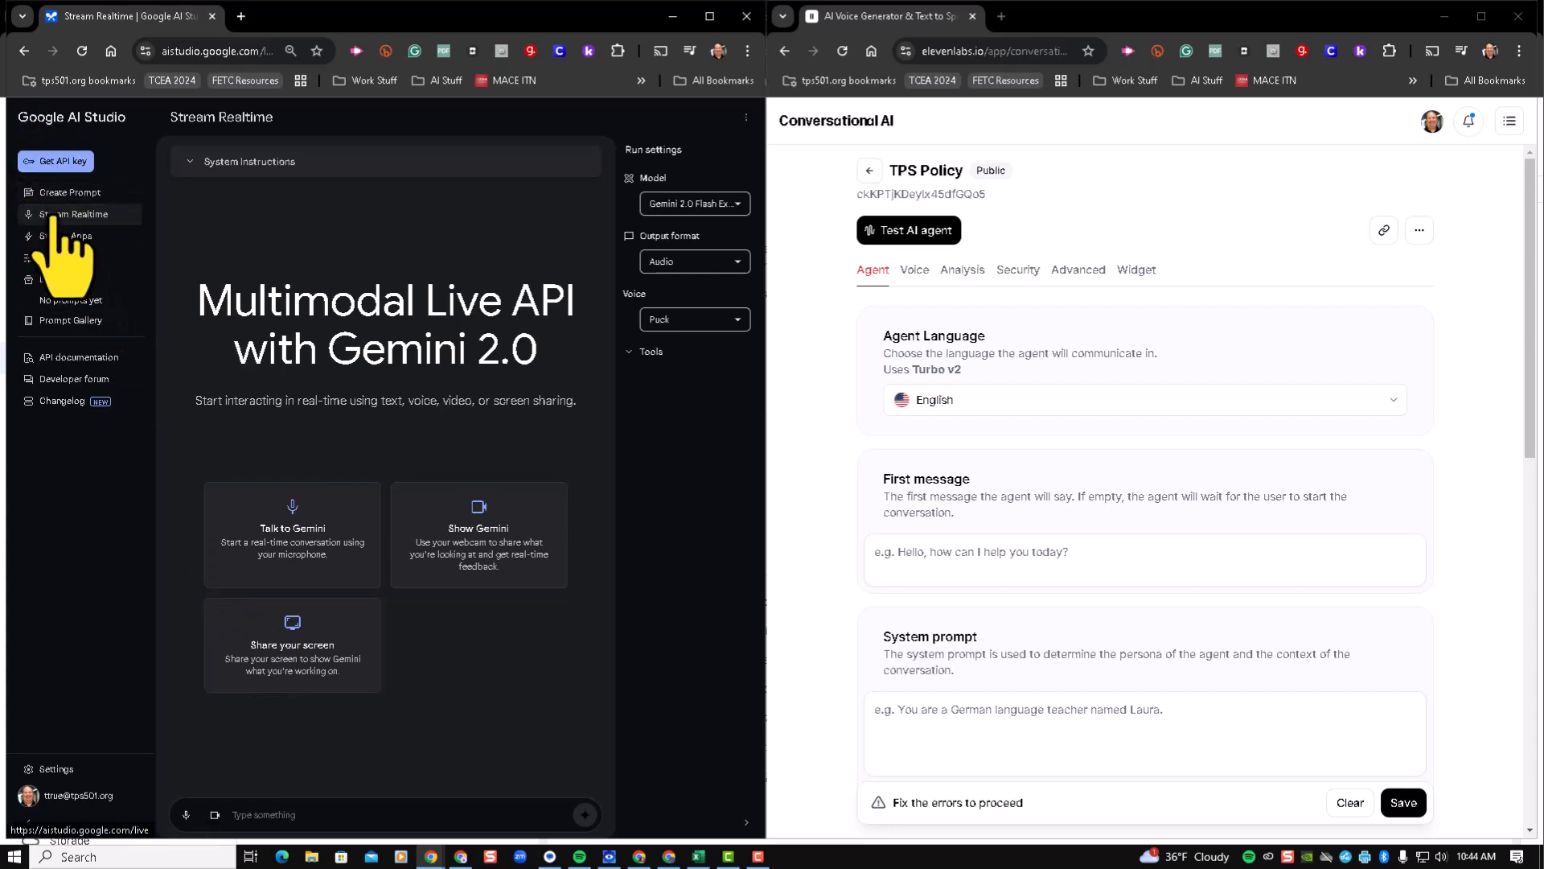
Step: Start a Gemini live session that shares the entire Screen 1, and hide the screen-sharing notice
click(306, 672)
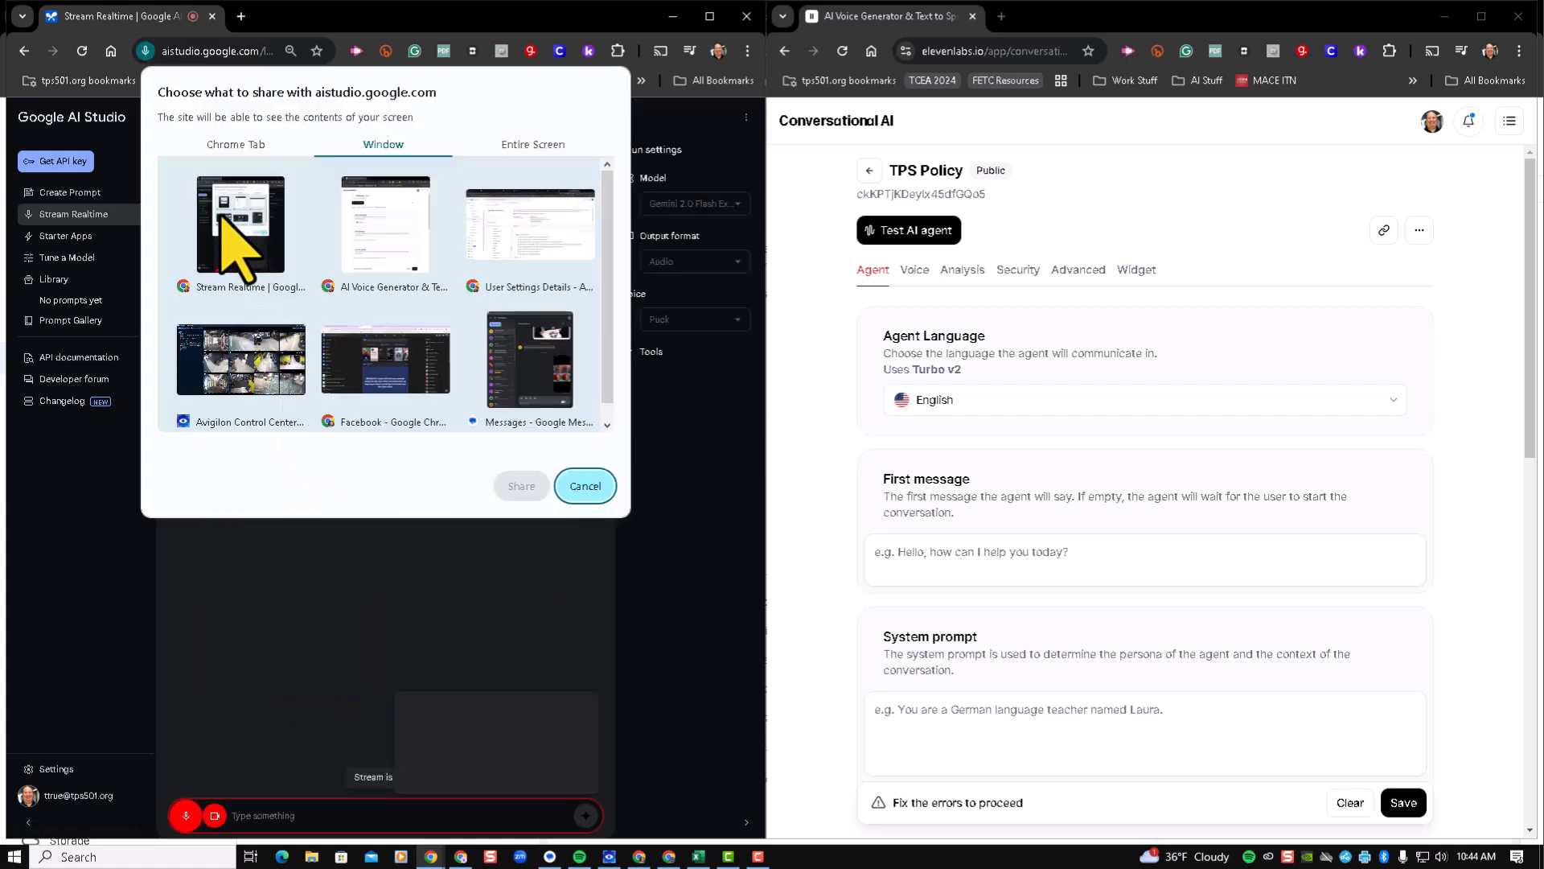
click(515, 147)
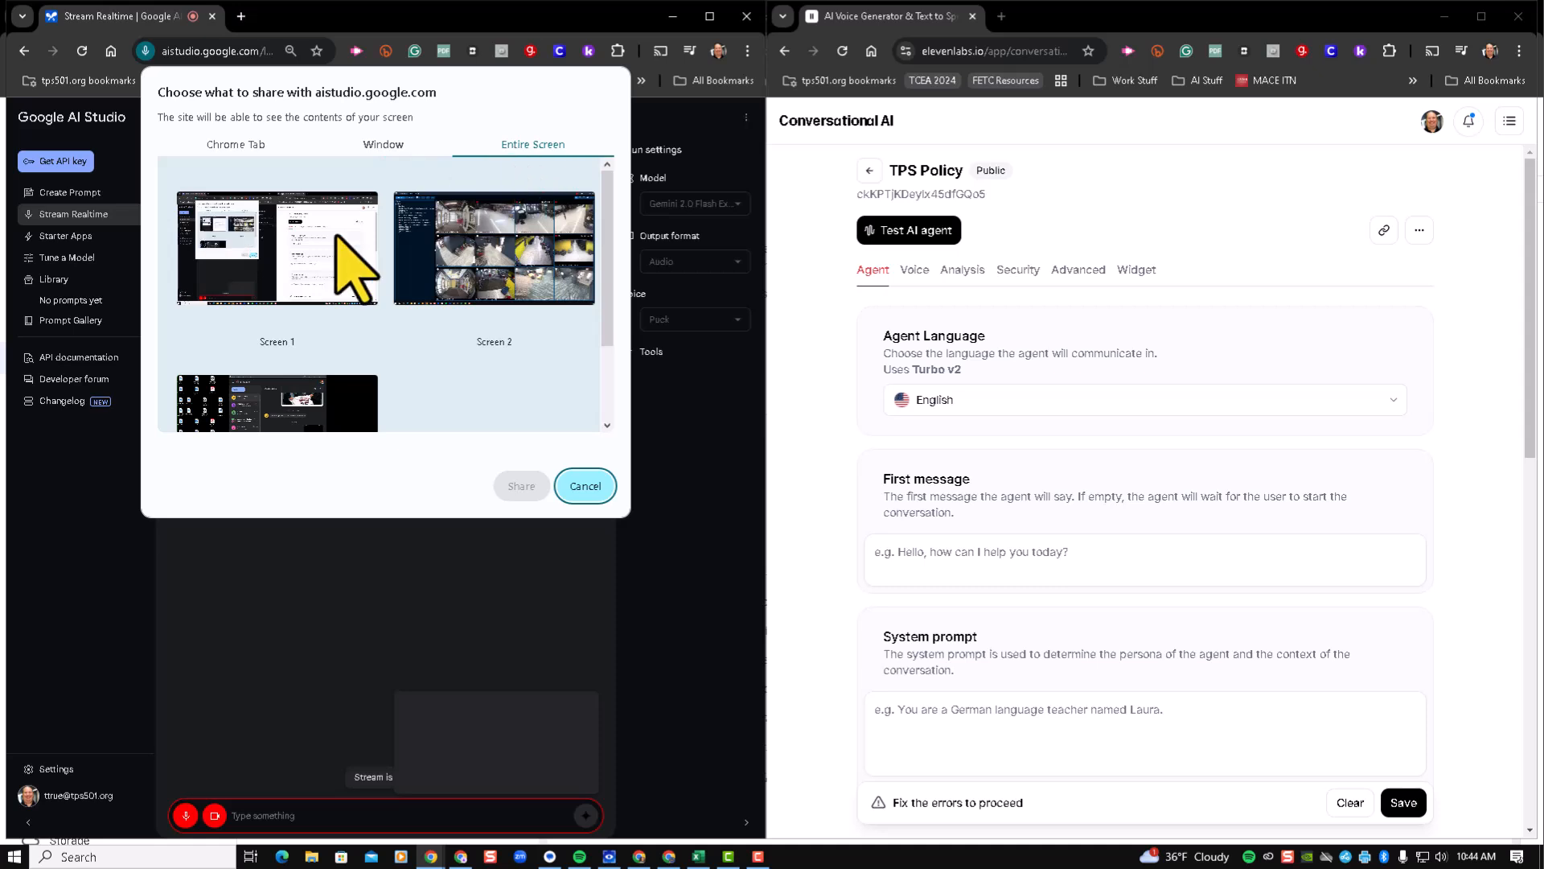
click(277, 270)
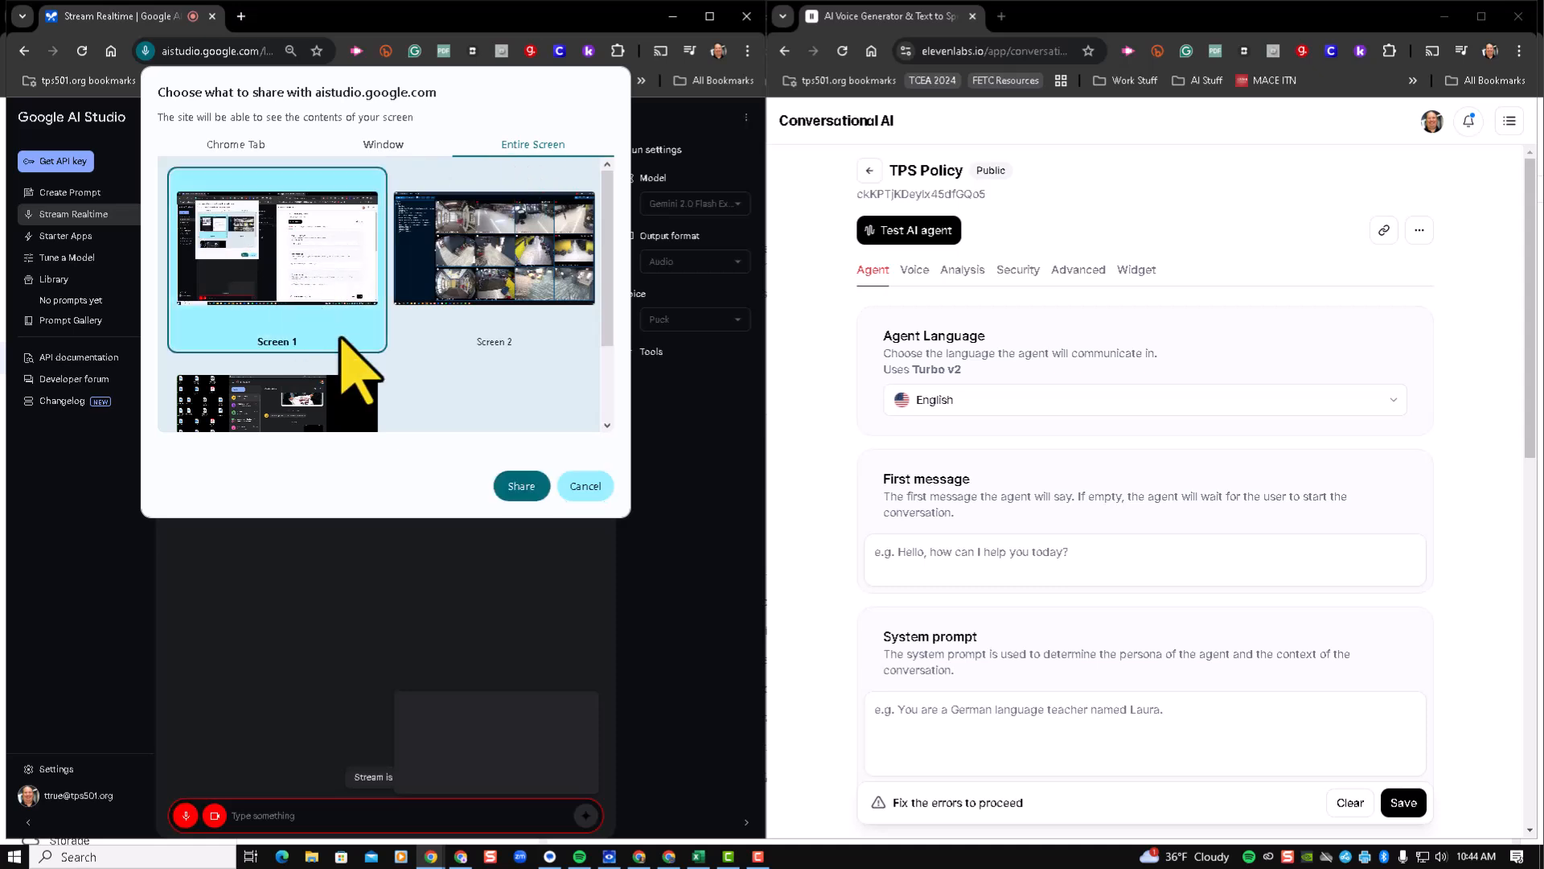
click(521, 486)
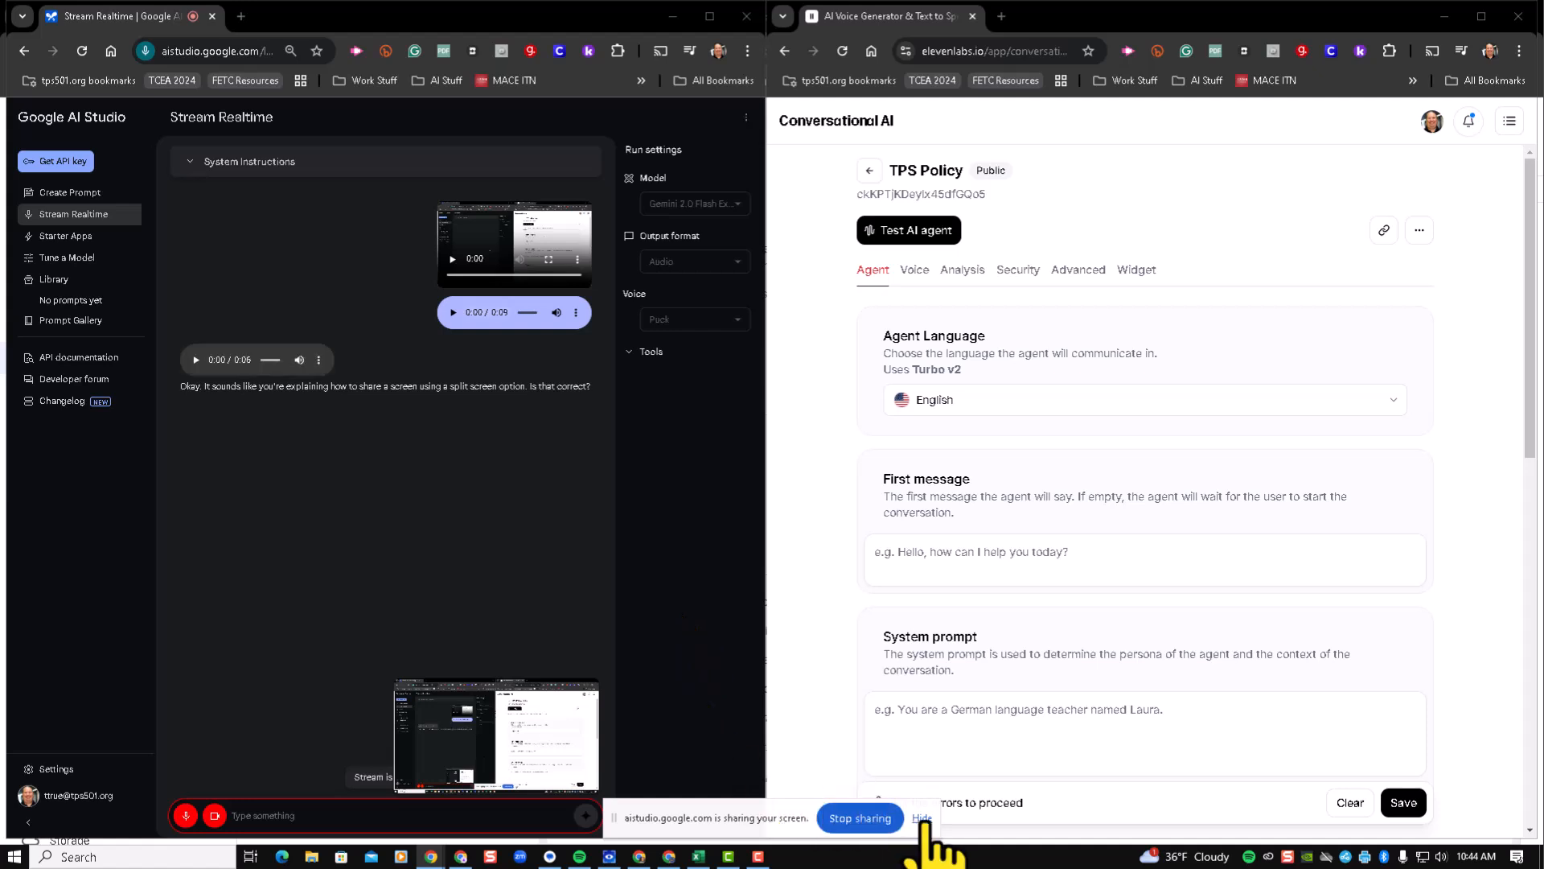
click(921, 817)
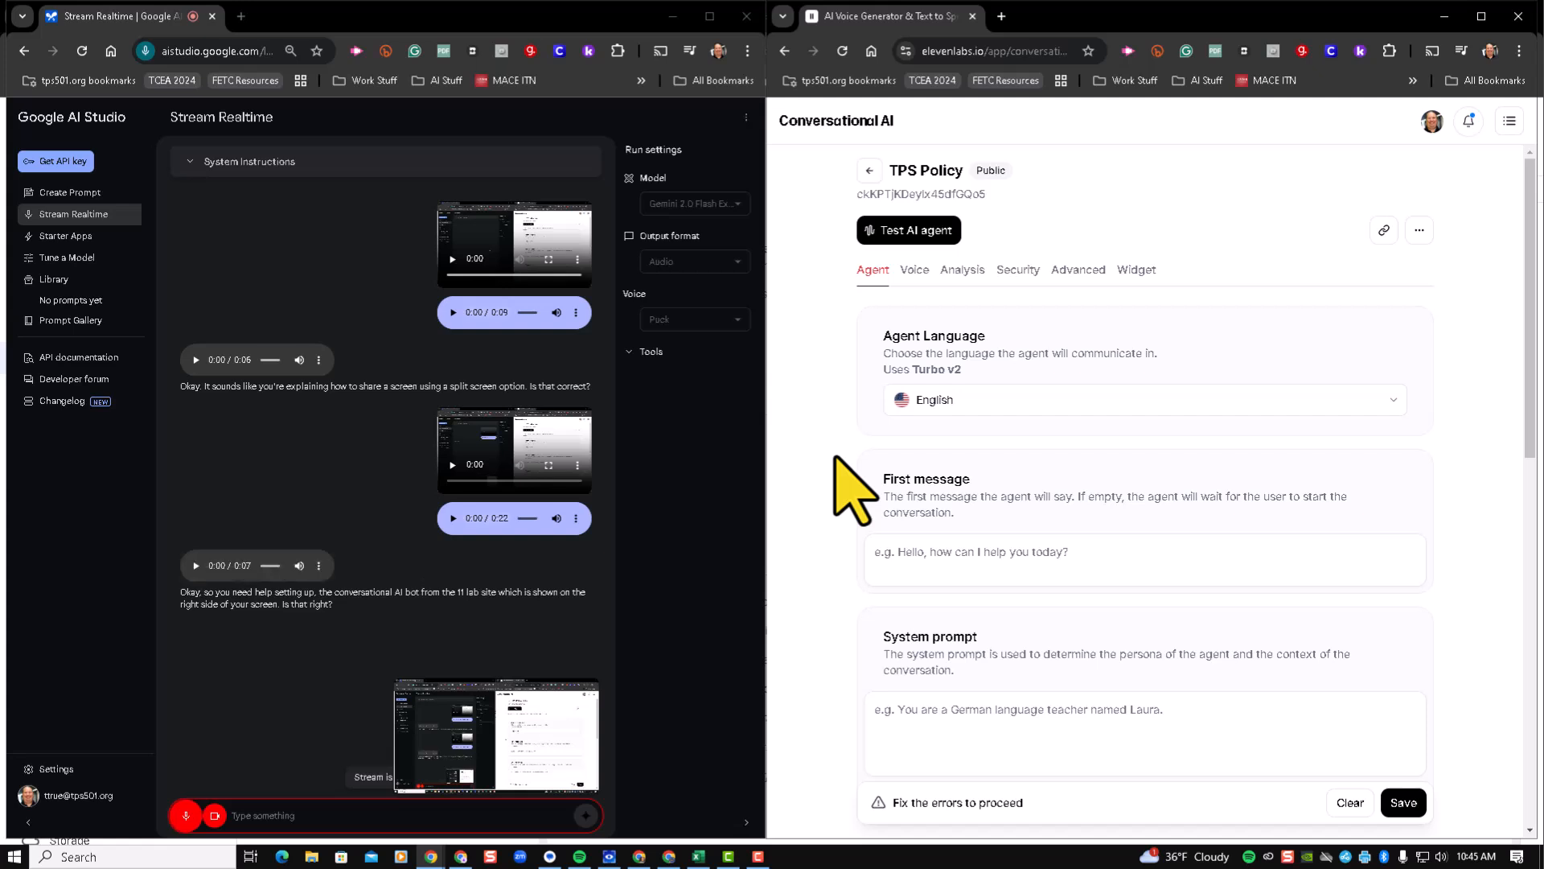
Step: Move the floating screen-share preview up in the chat so it does not cover Gemini's newest replies
scroll(837, 459, down, 1)
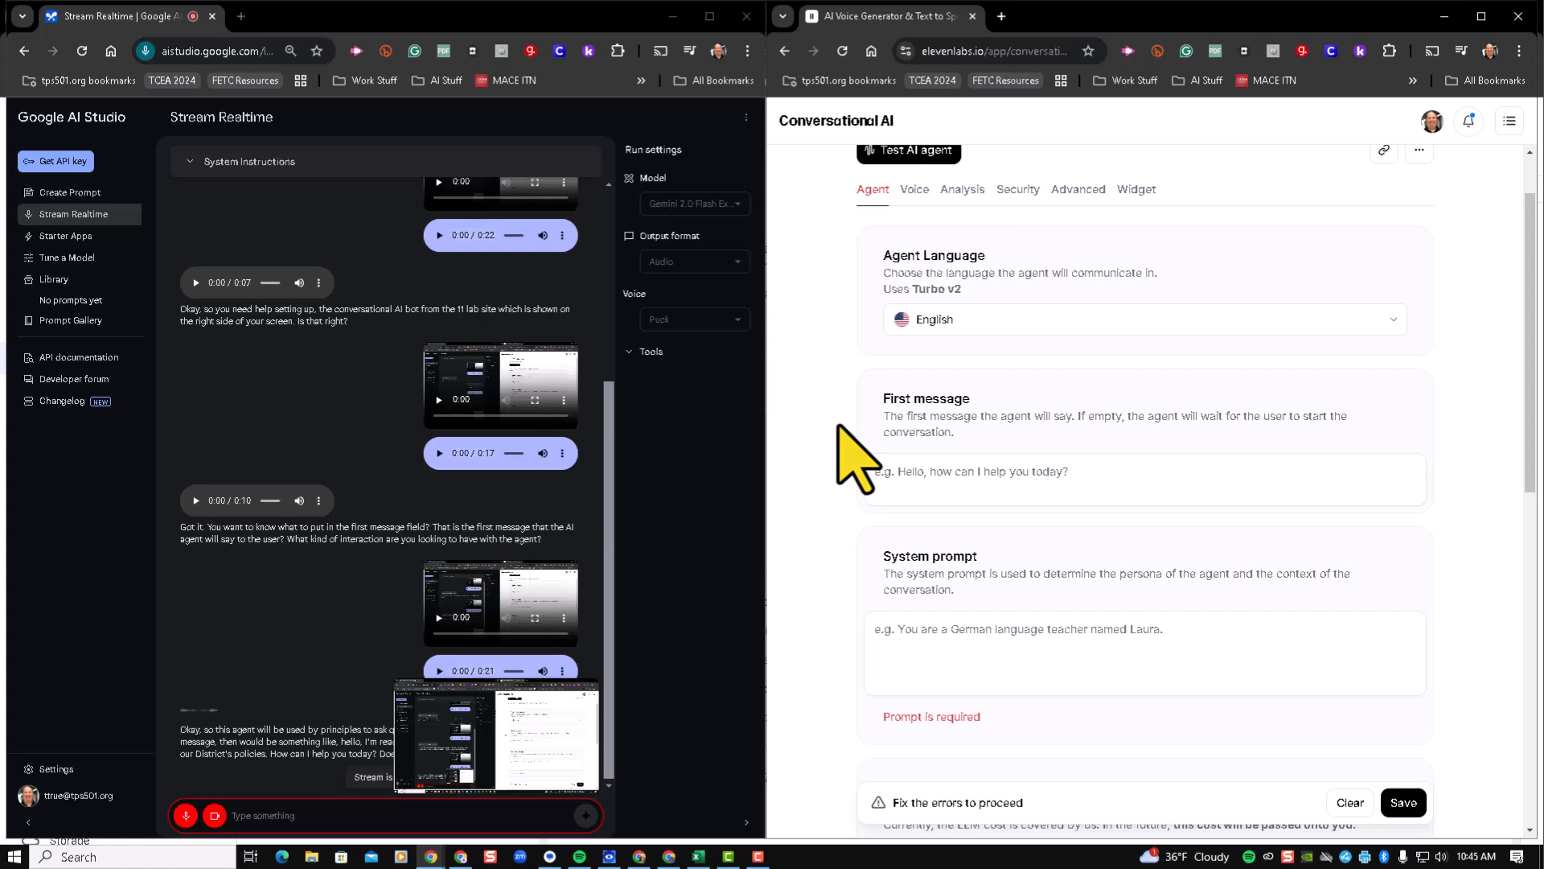
drag(534, 689, 615, 189)
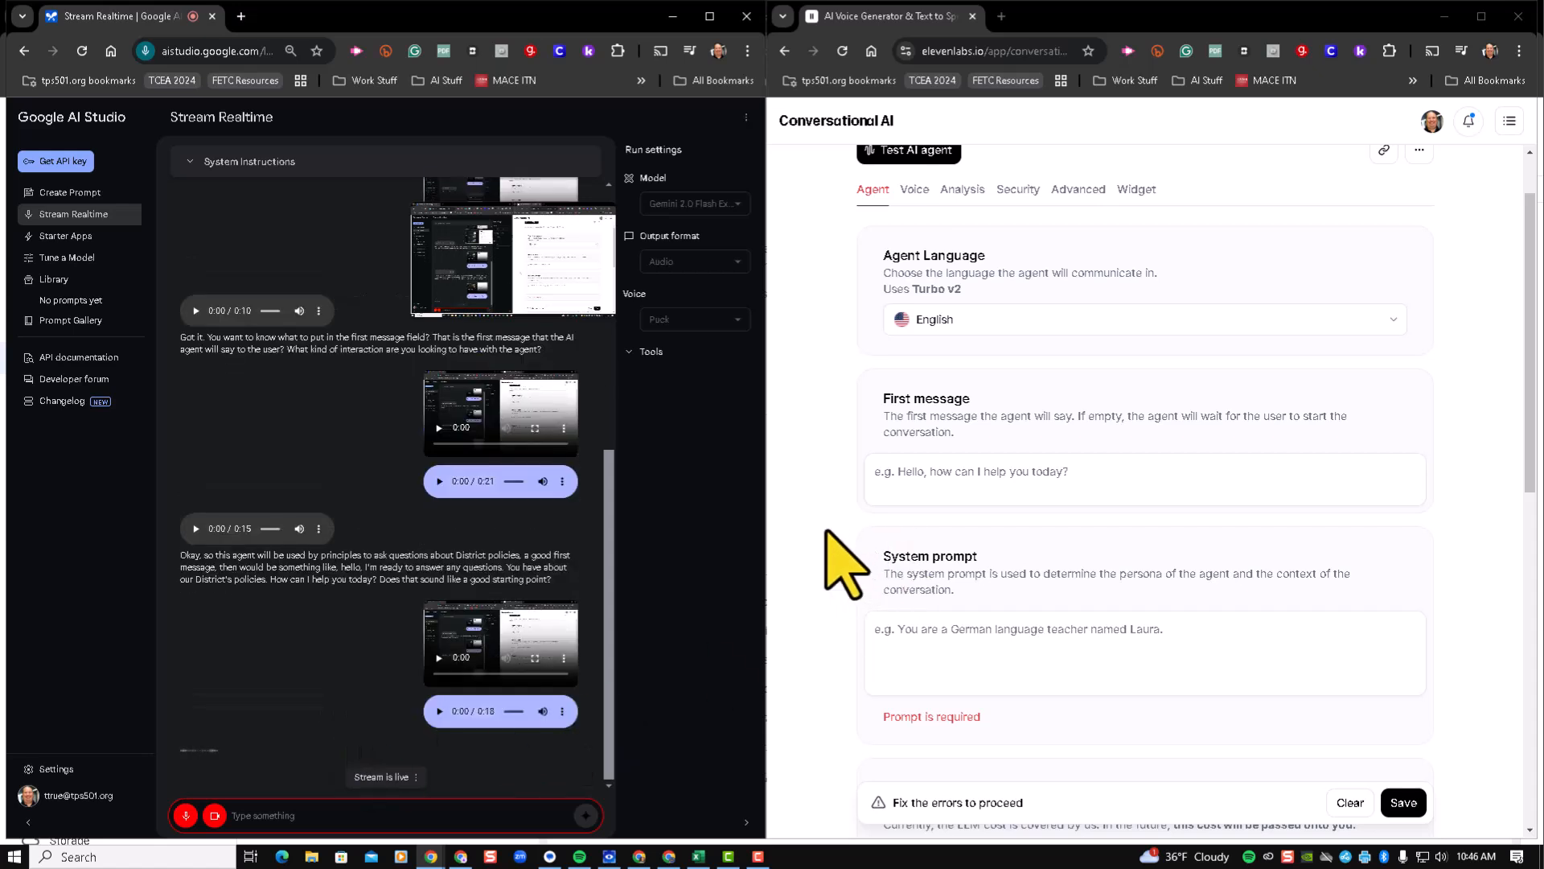
Step: Choose Gemini 1.5 Pro as the TPS Policy agent's LLM and set its temperature to about 0.2
scroll(826, 531, down, 2)
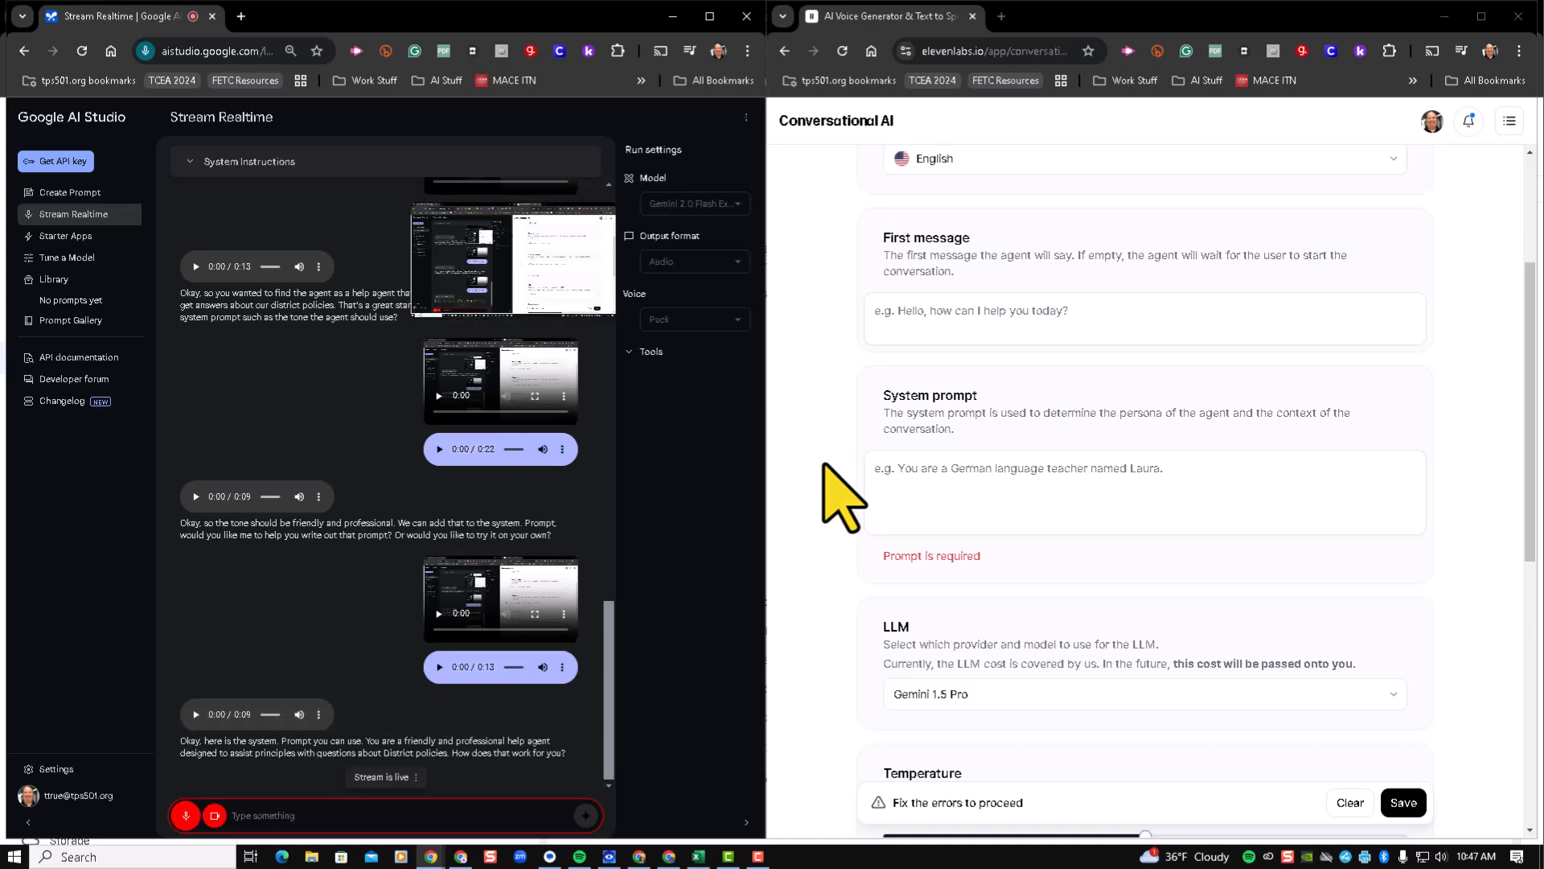
scroll(822, 464, down, 4)
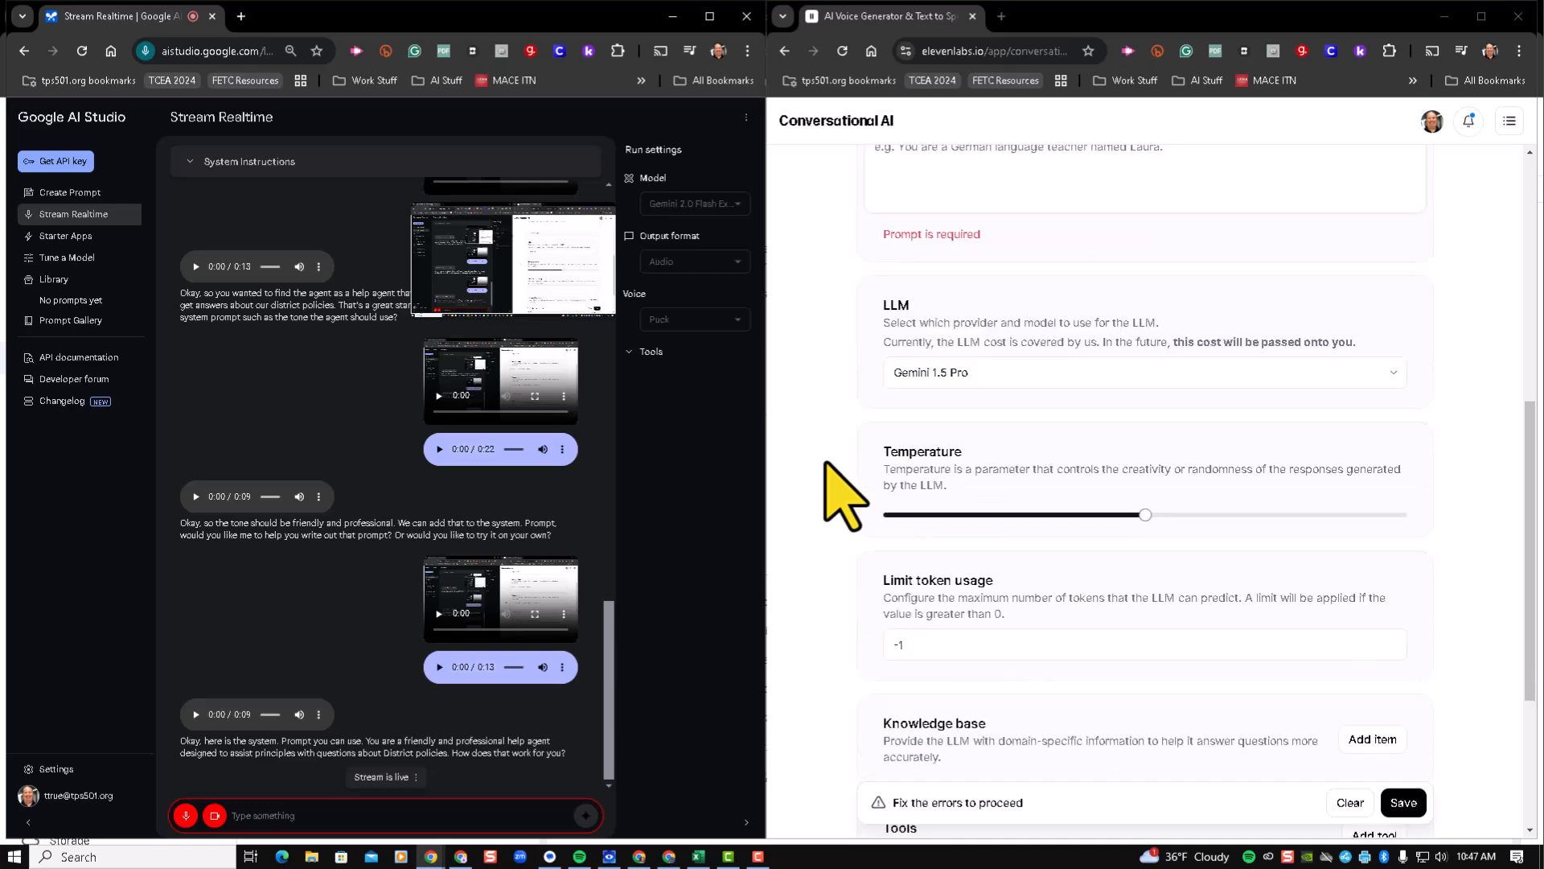
click(1339, 372)
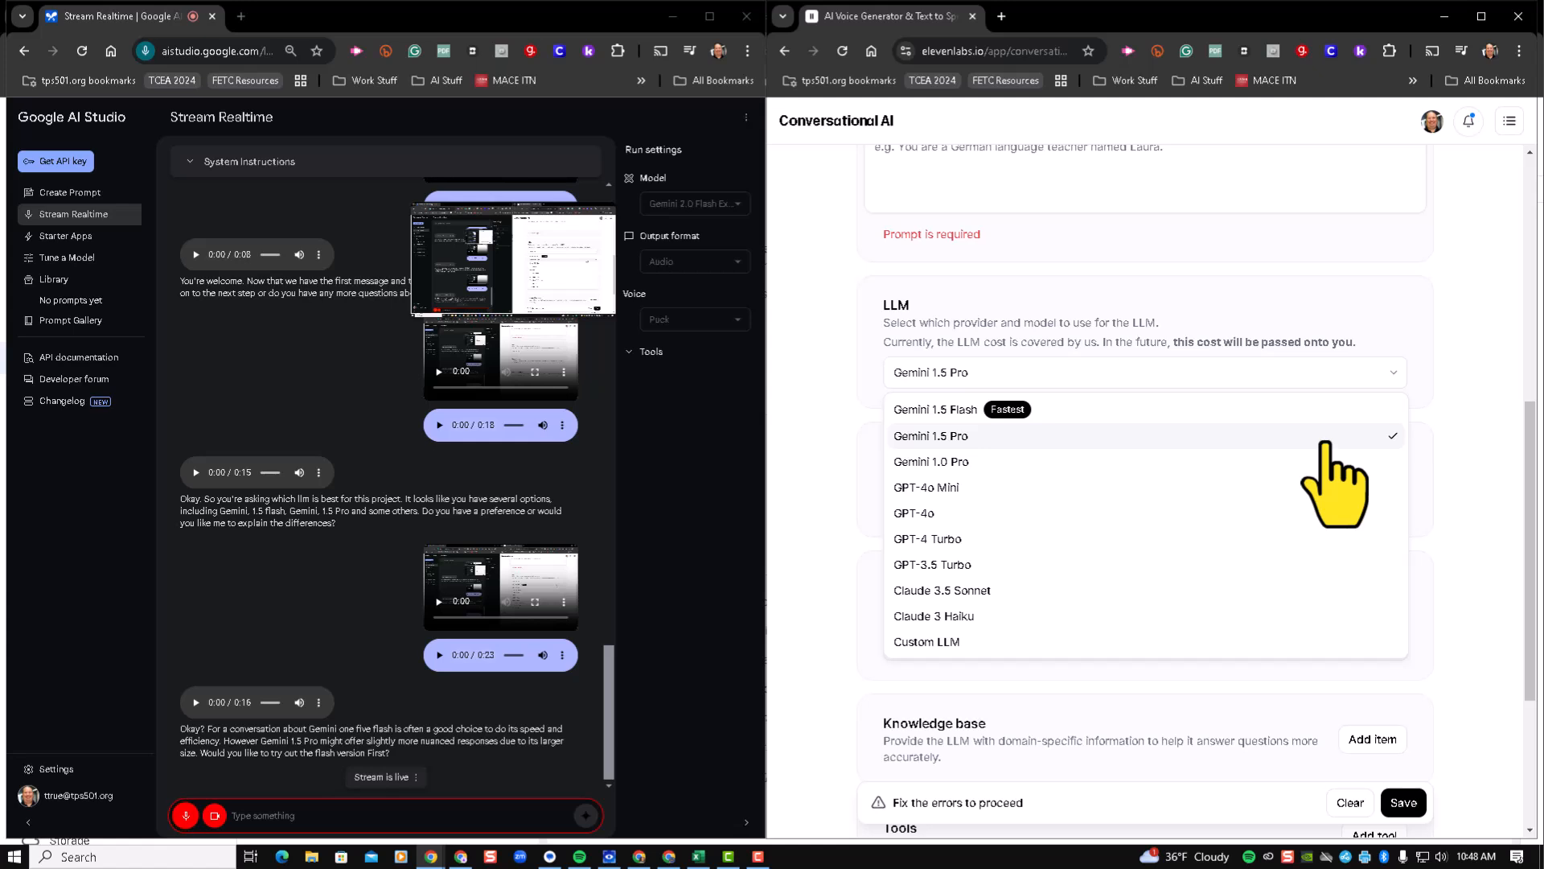
click(1325, 442)
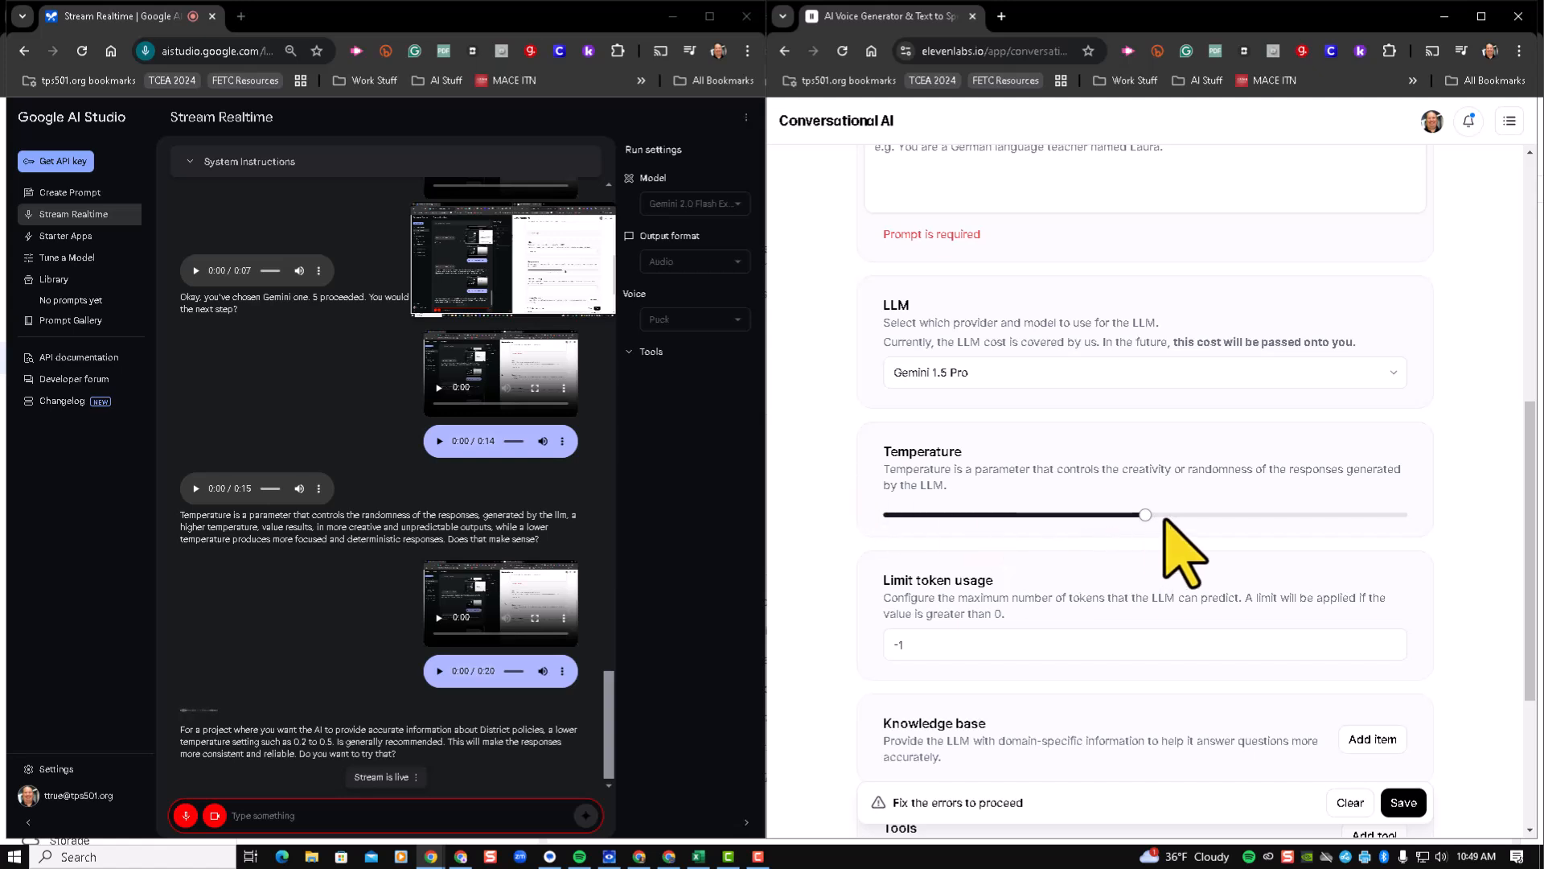
drag(1145, 515, 991, 519)
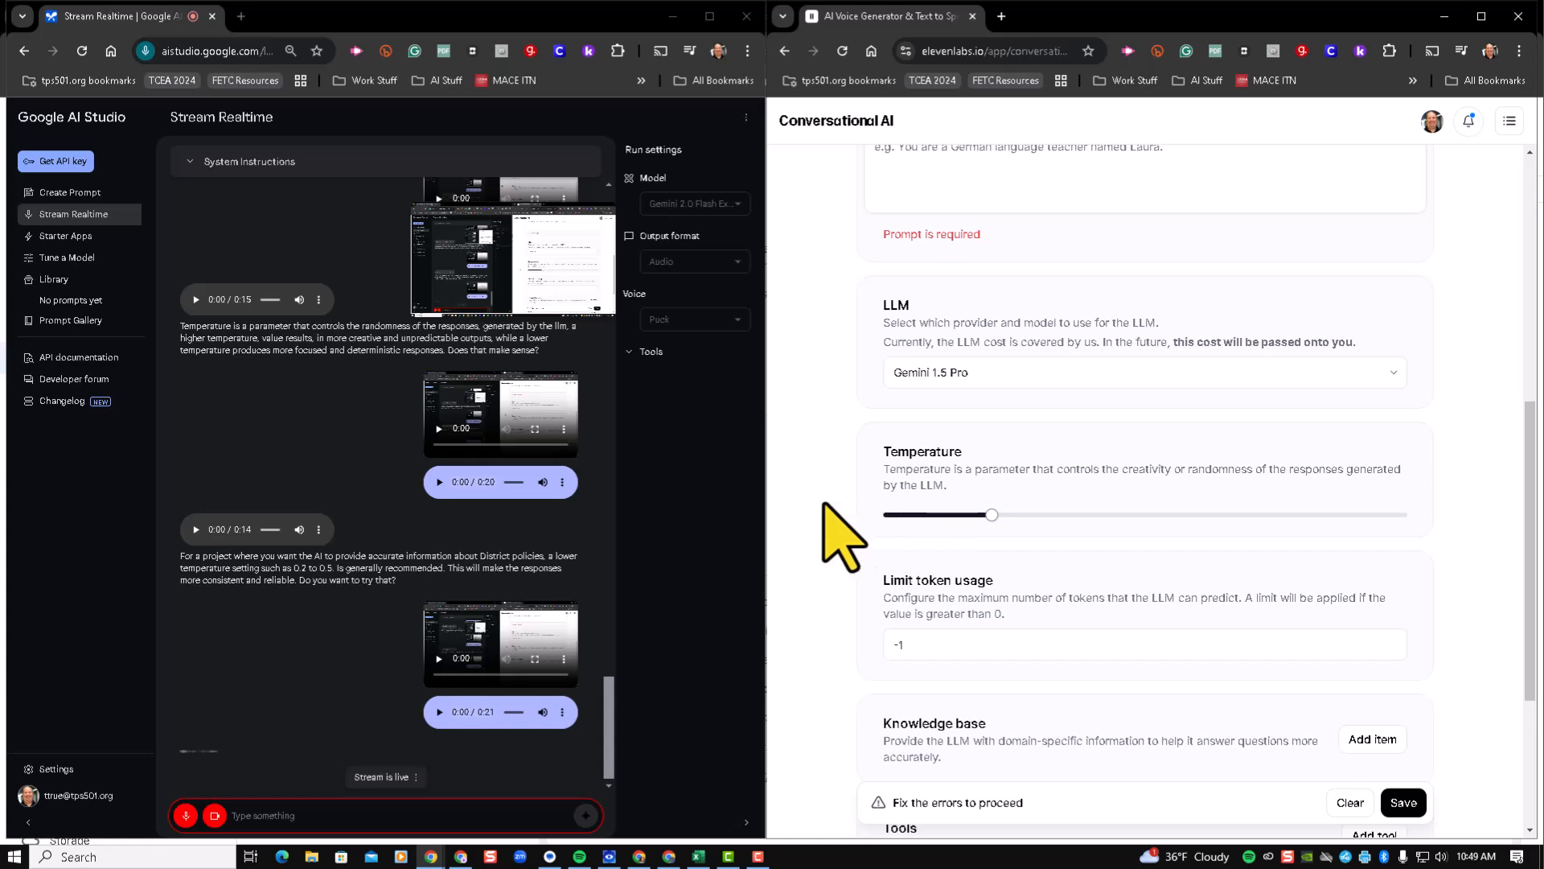
Step: Review the agent's token limit, knowledge base, tools and secrets settings, and return to the first message and system prompt
scroll(824, 505, down, 2)
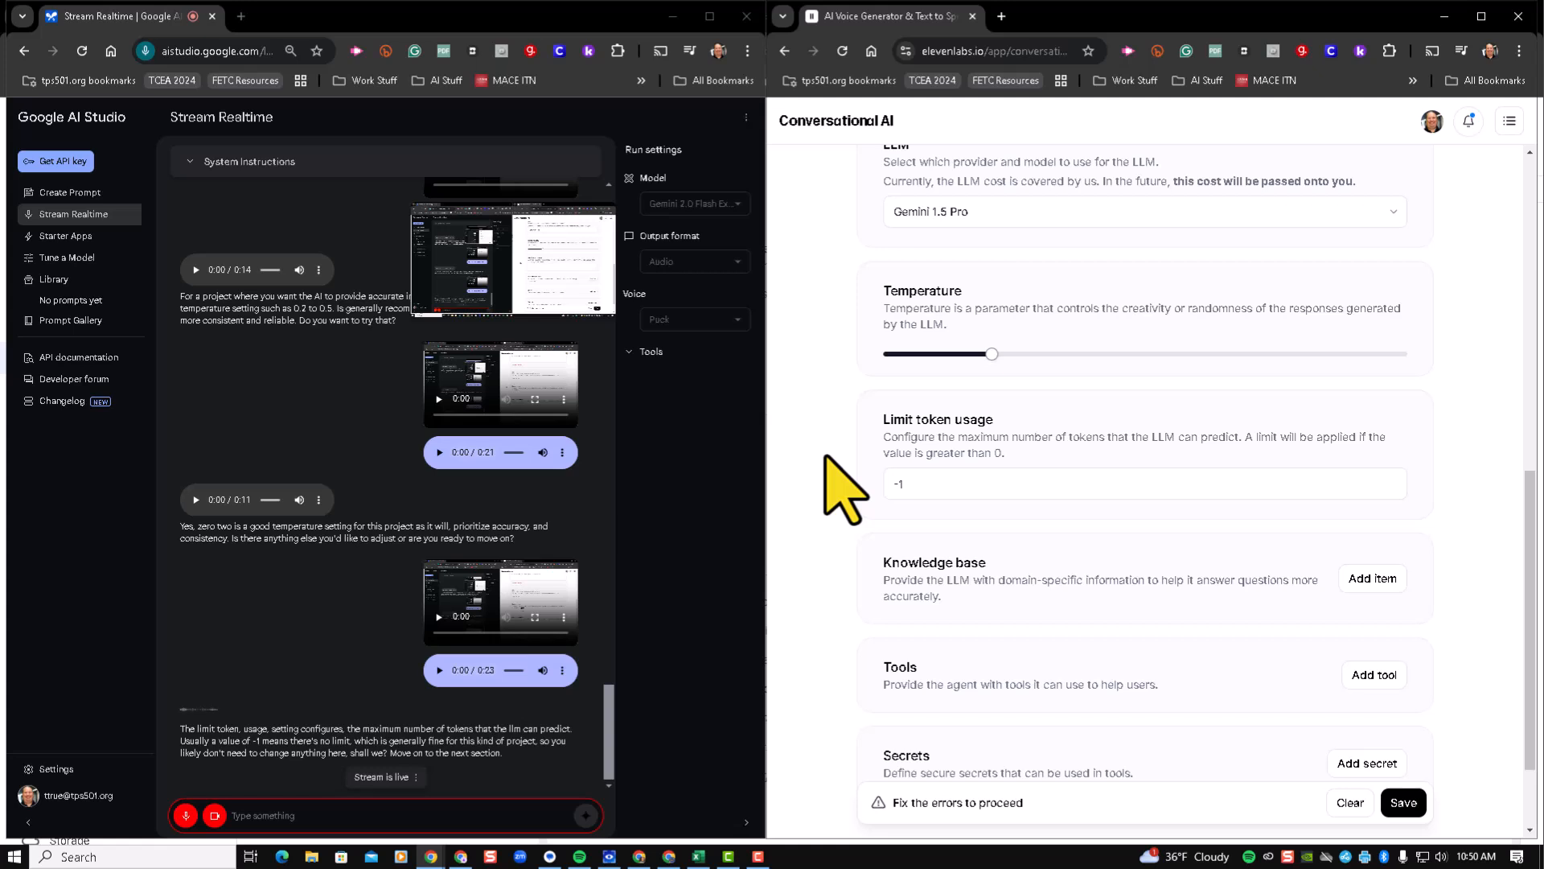
scroll(825, 457, down, 2)
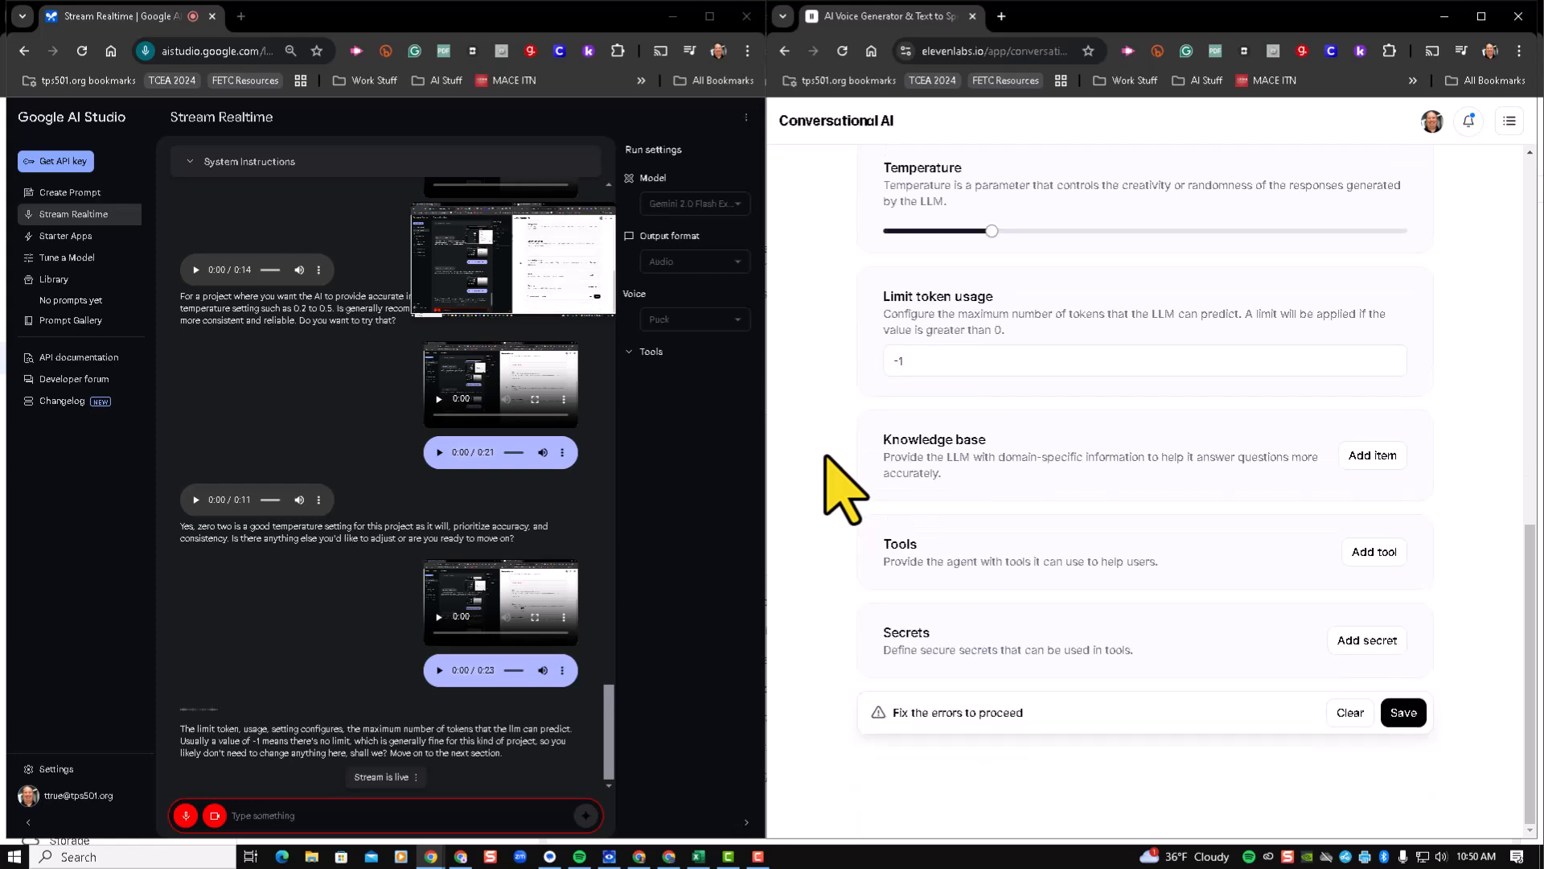
scroll(825, 457, up, 1)
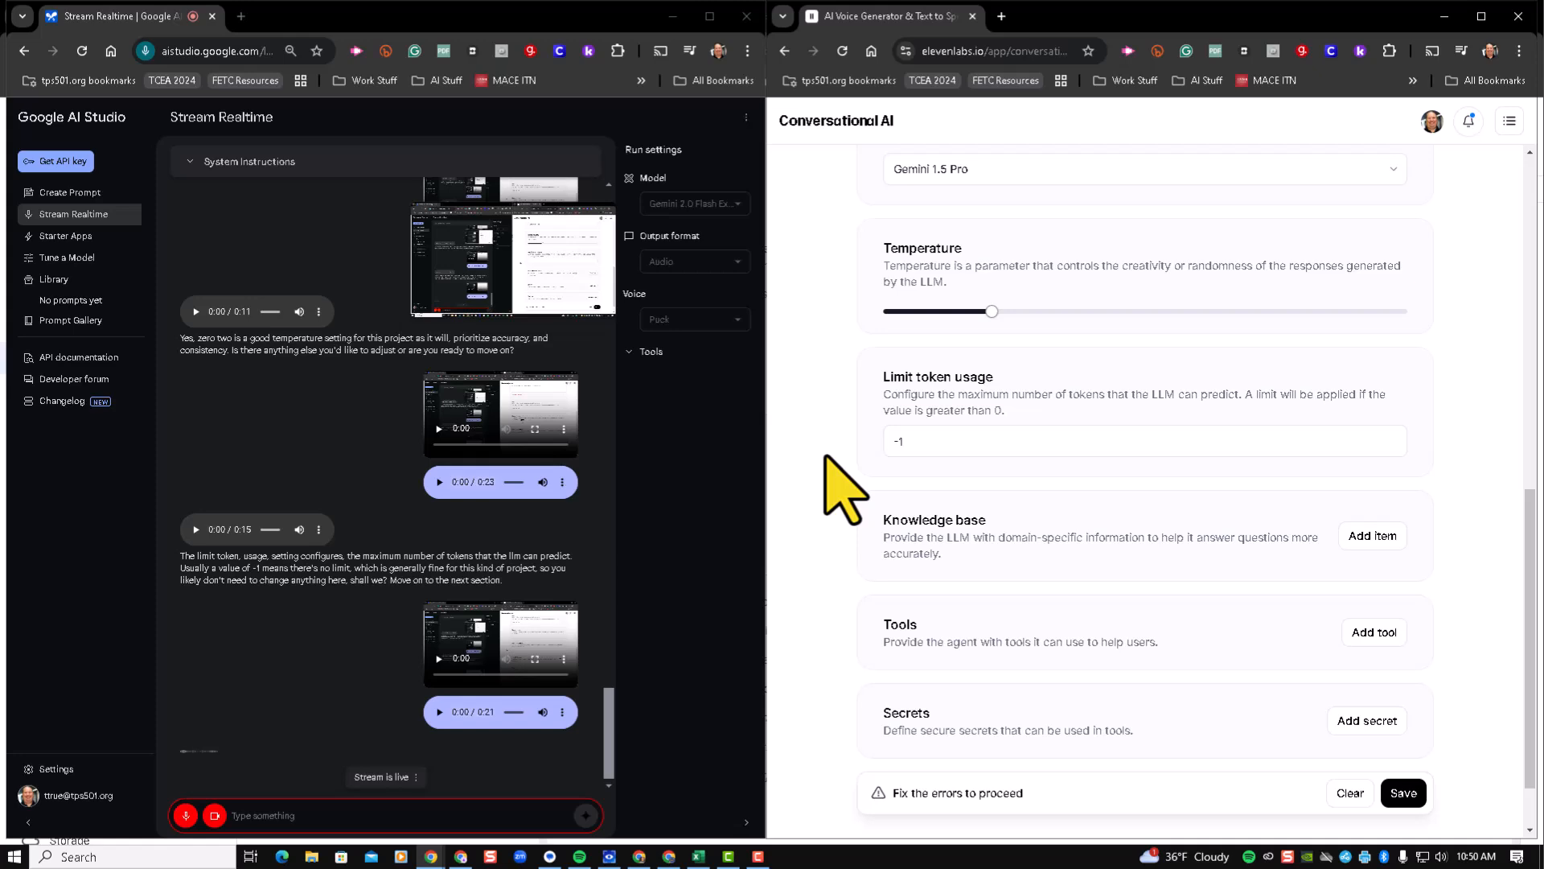
scroll(826, 457, up, 8)
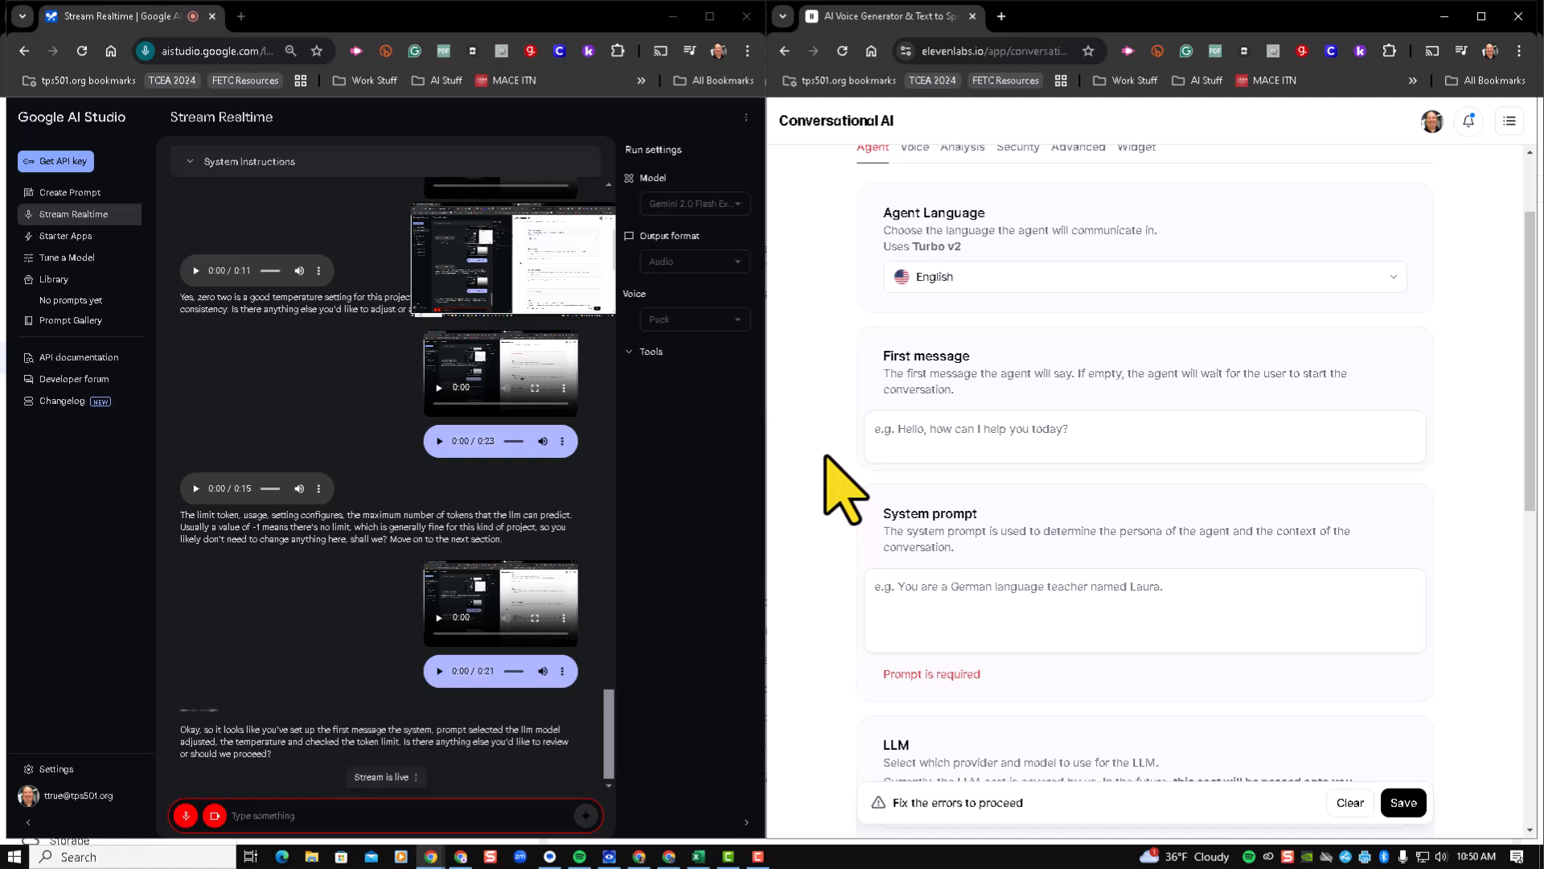
scroll(827, 459, up, 1)
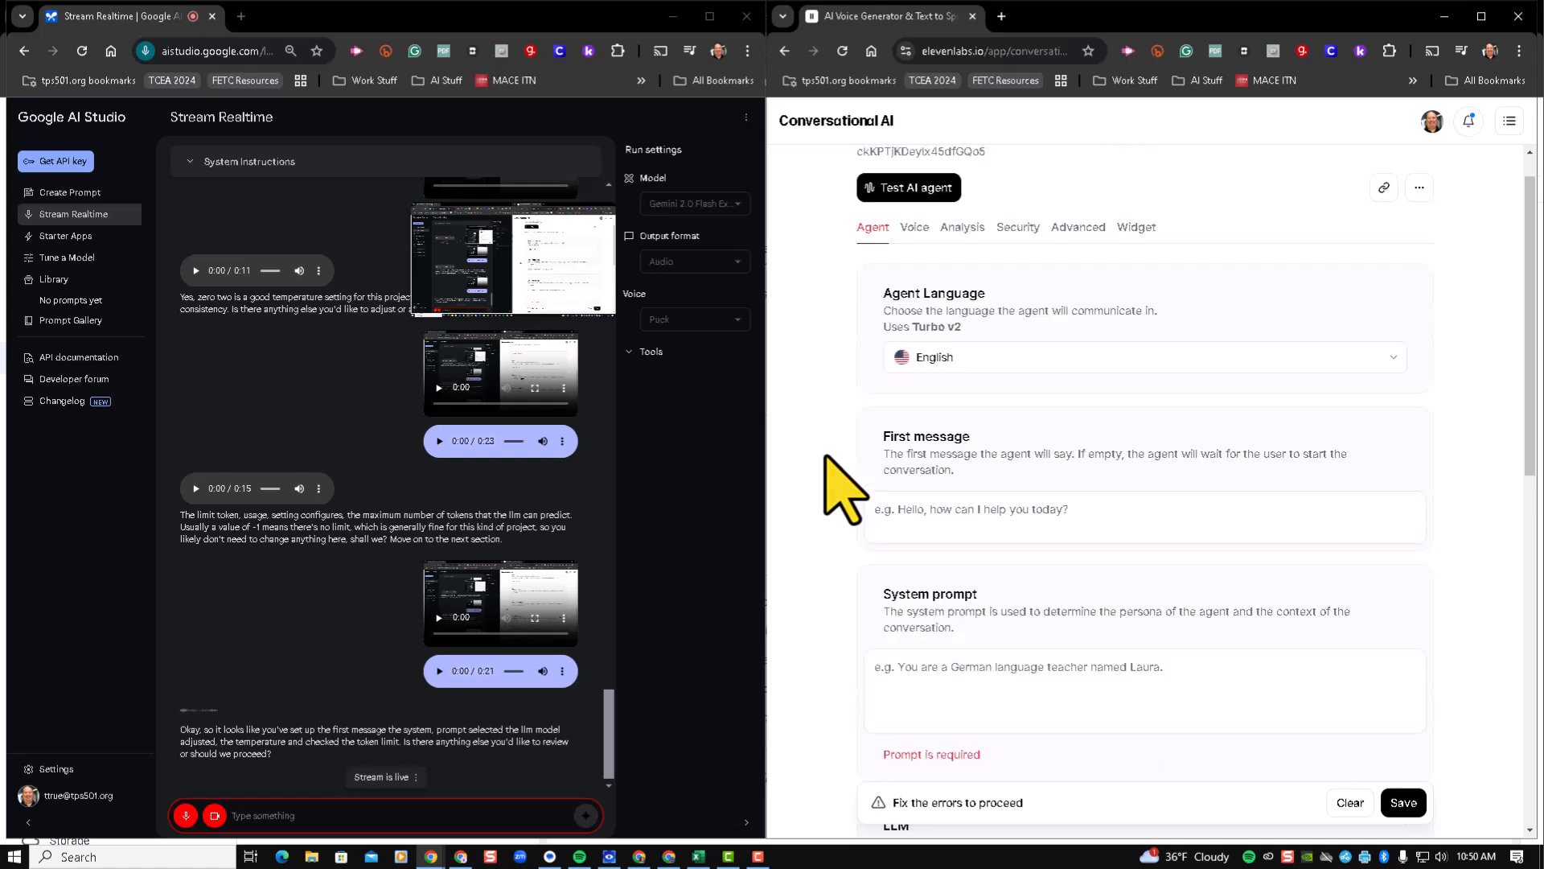
scroll(837, 482, down, 1)
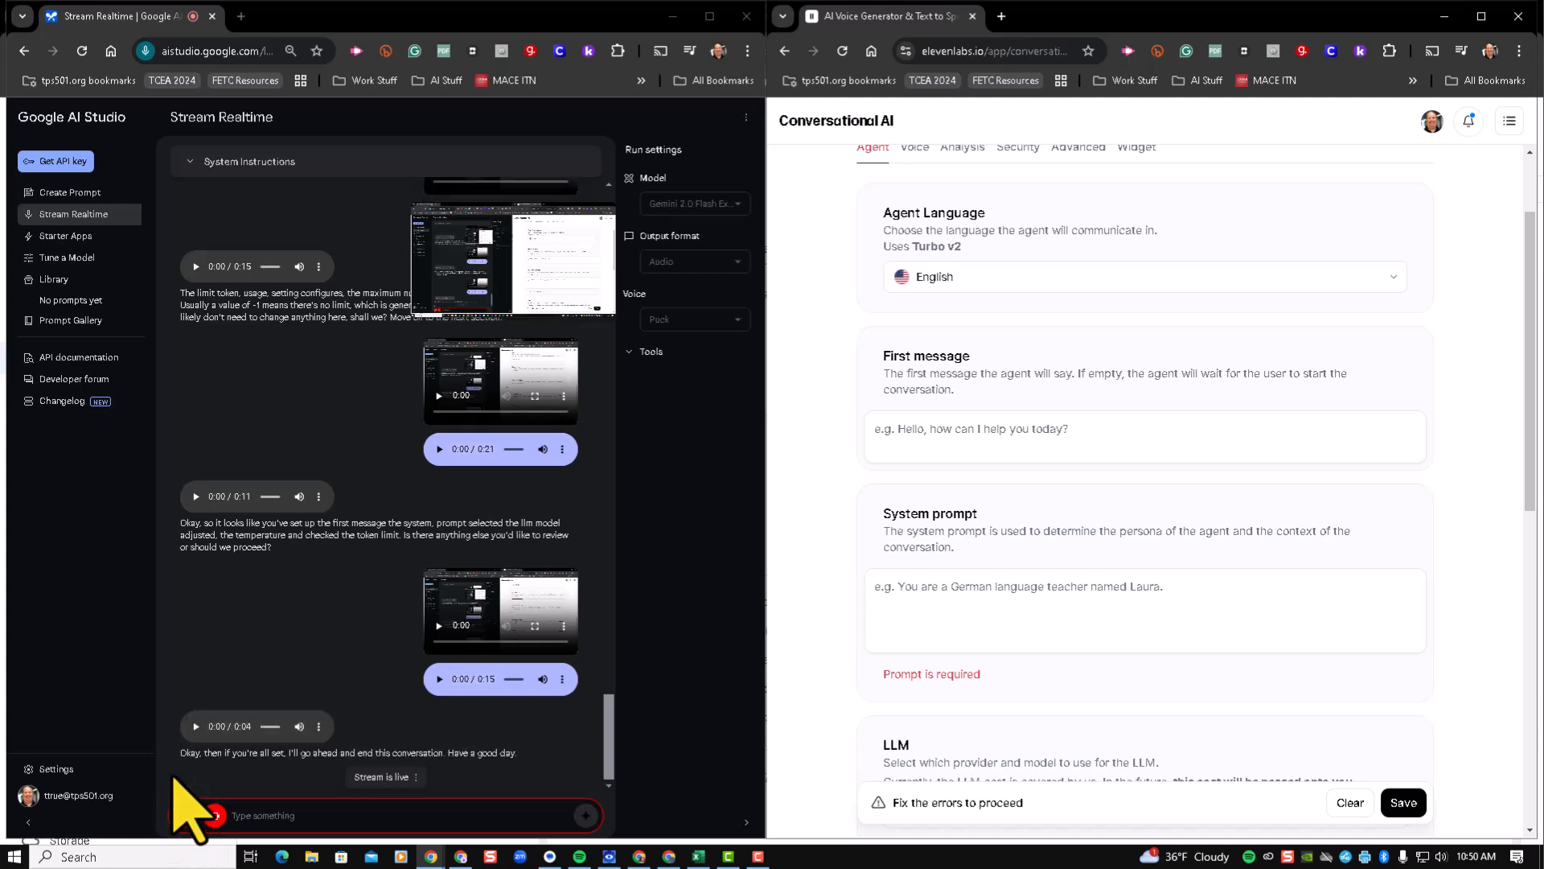
Step: Stop the microphone recording and the screen sharing with Gemini
click(185, 815)
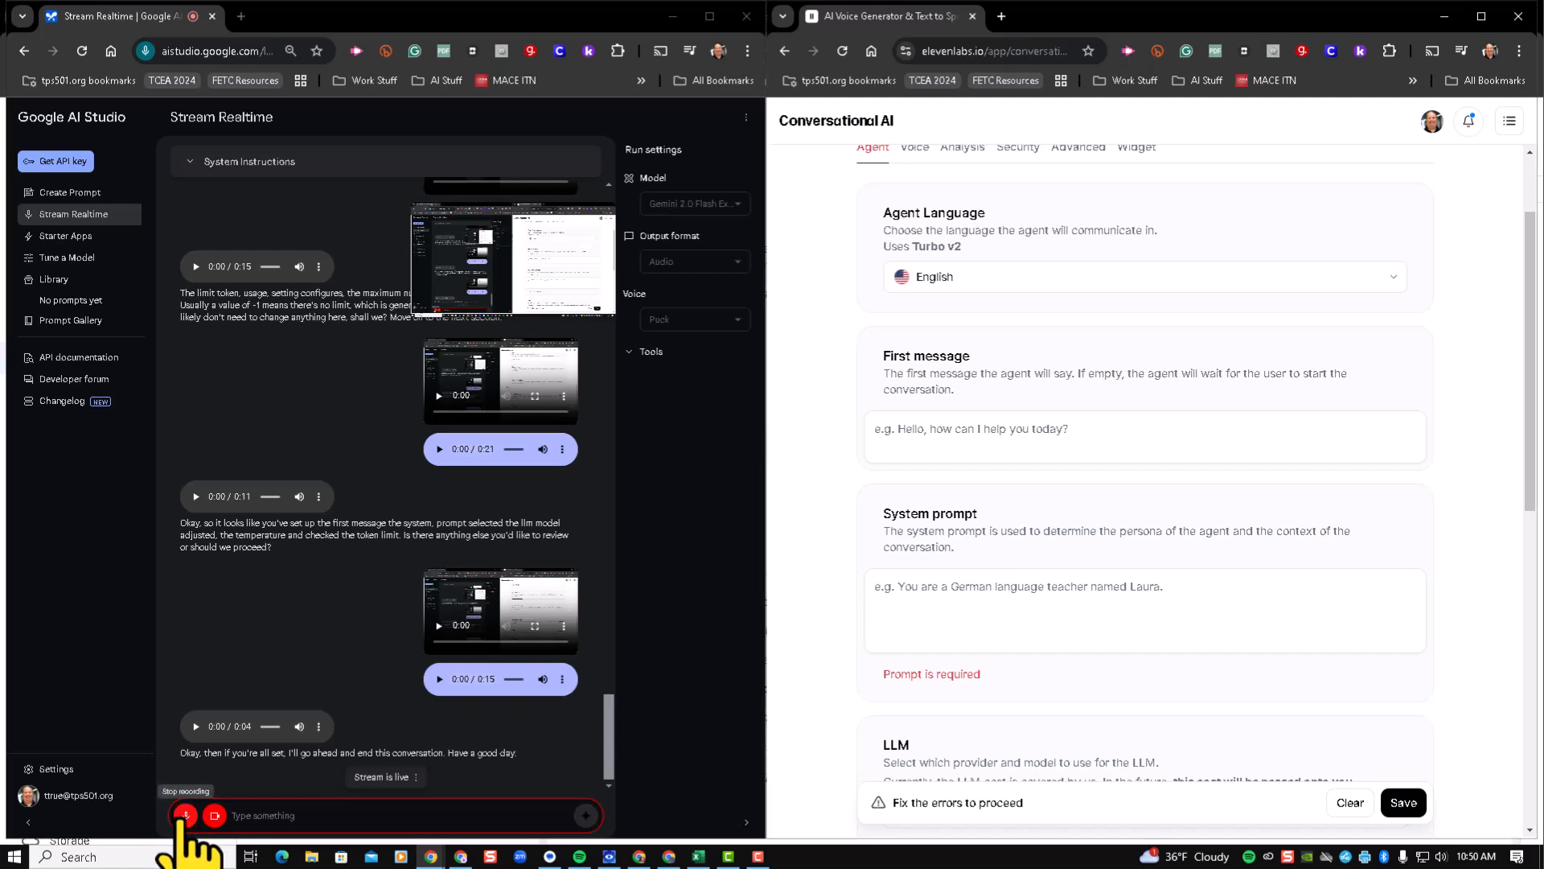
click(213, 814)
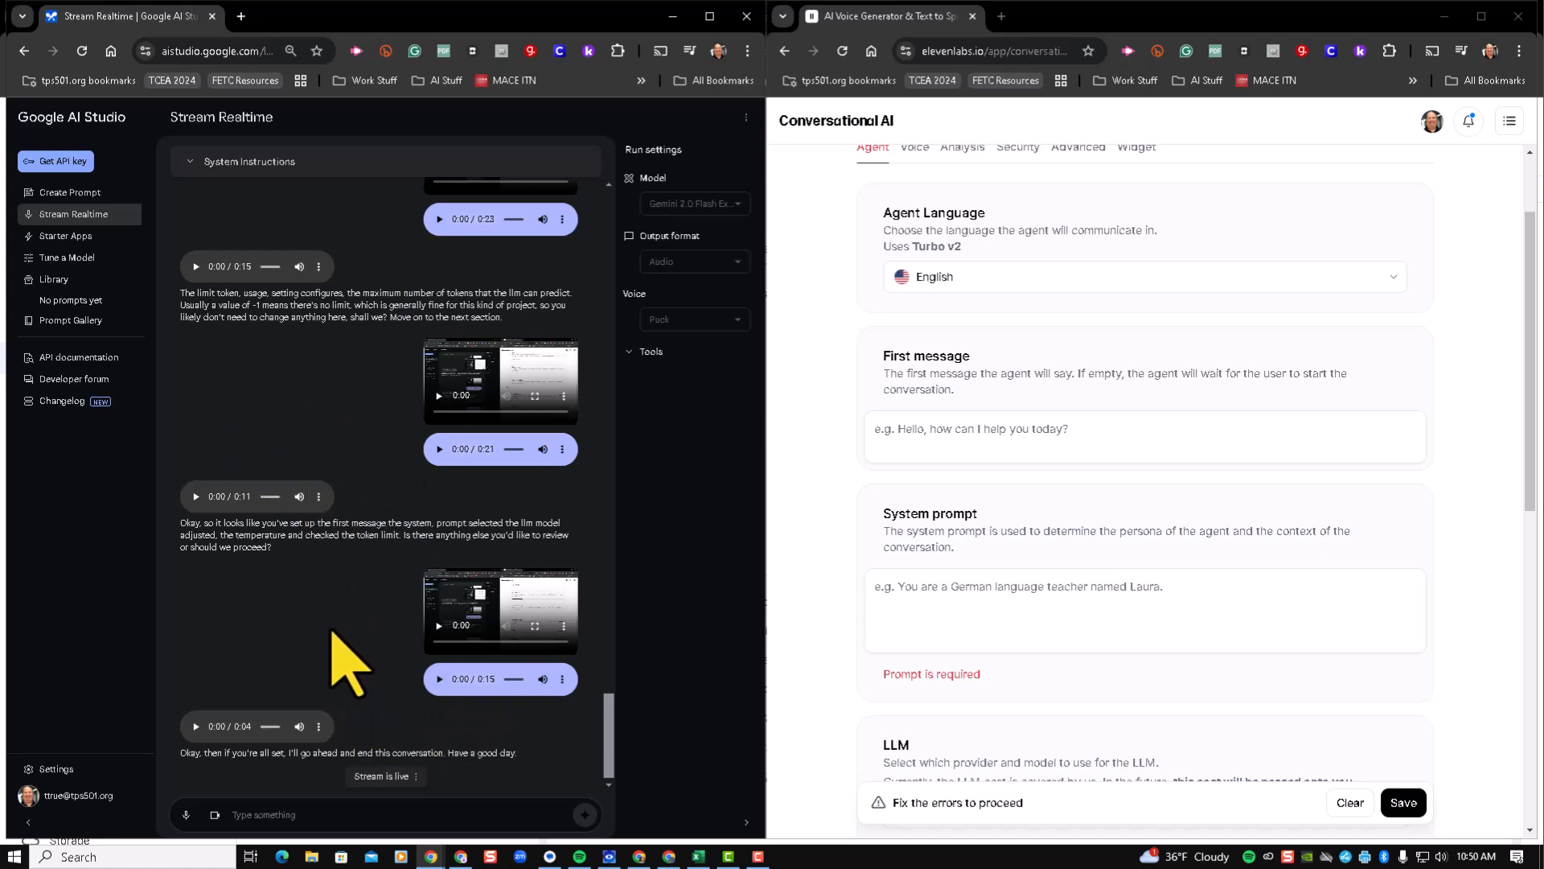
Step: Check the extra options offered for the last recorded audio and video clips in the conversation
click(563, 679)
click(330, 620)
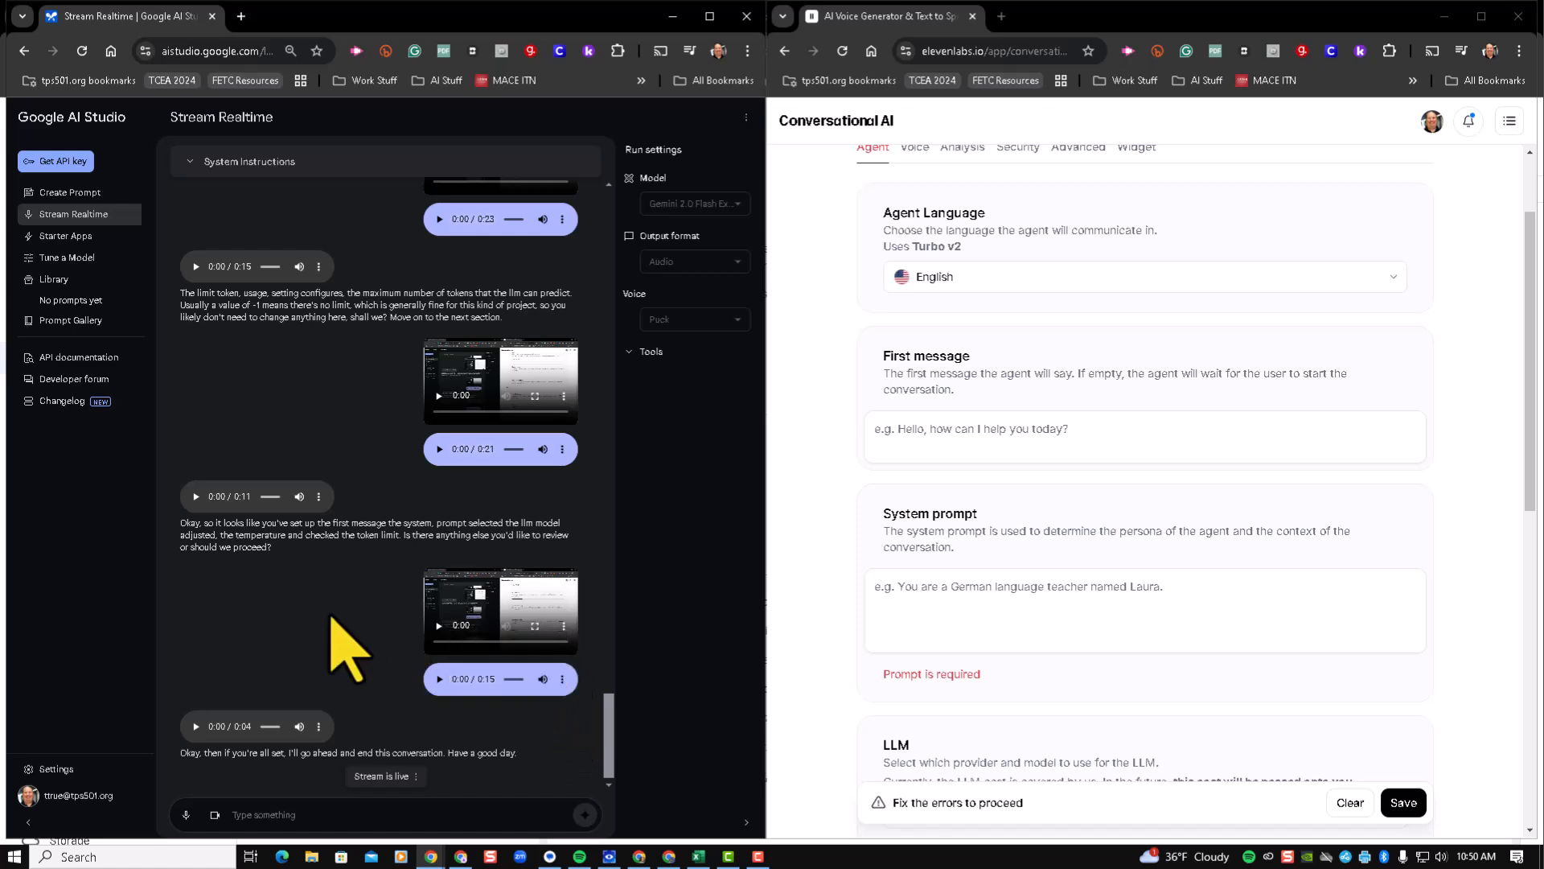
click(563, 626)
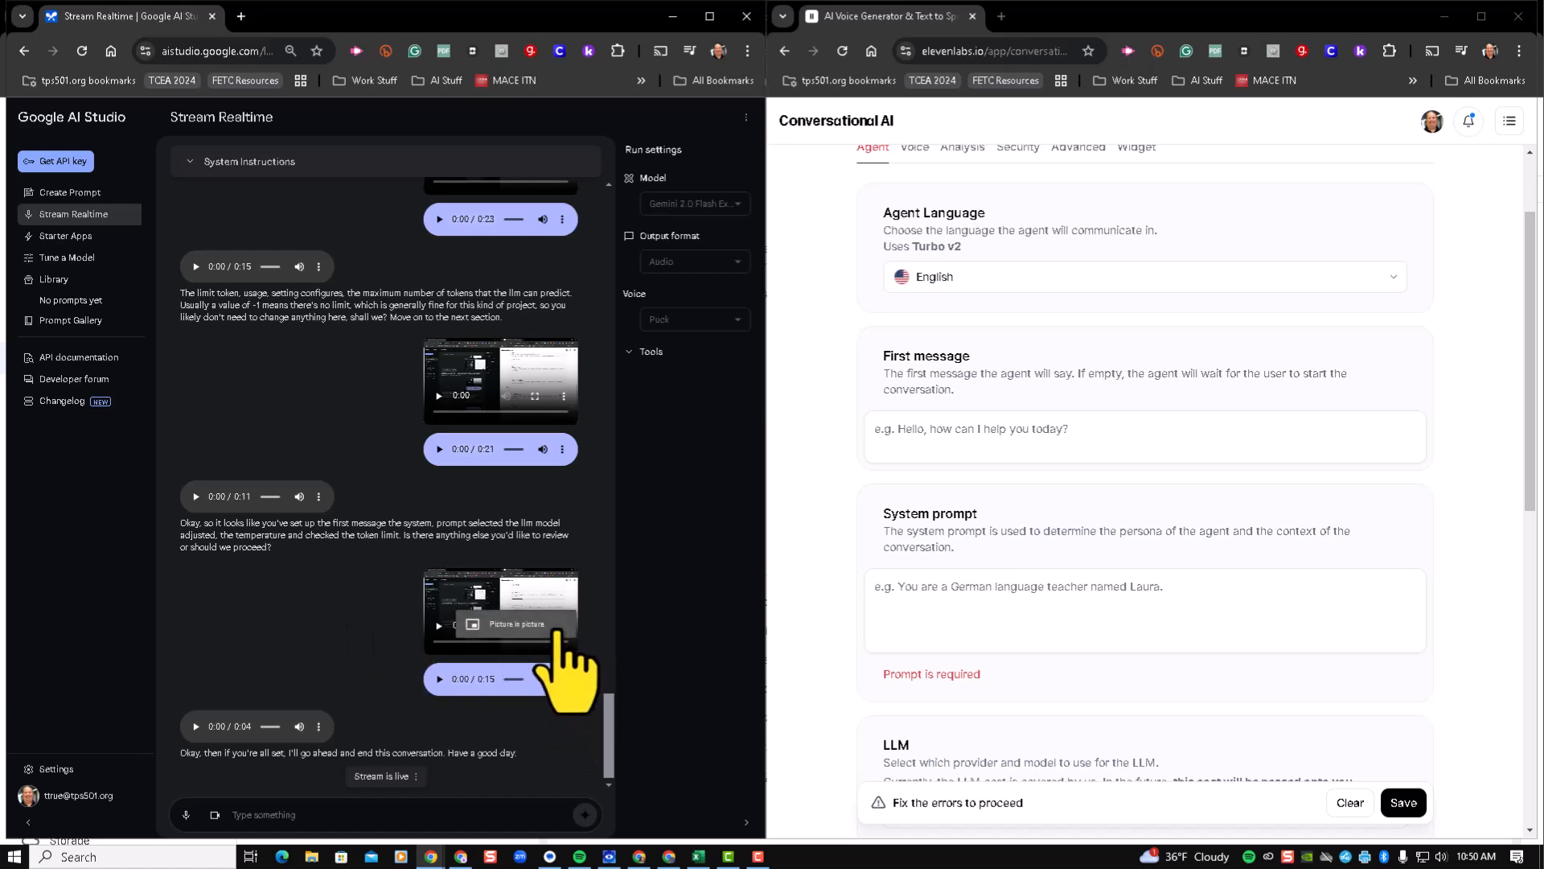
click(337, 592)
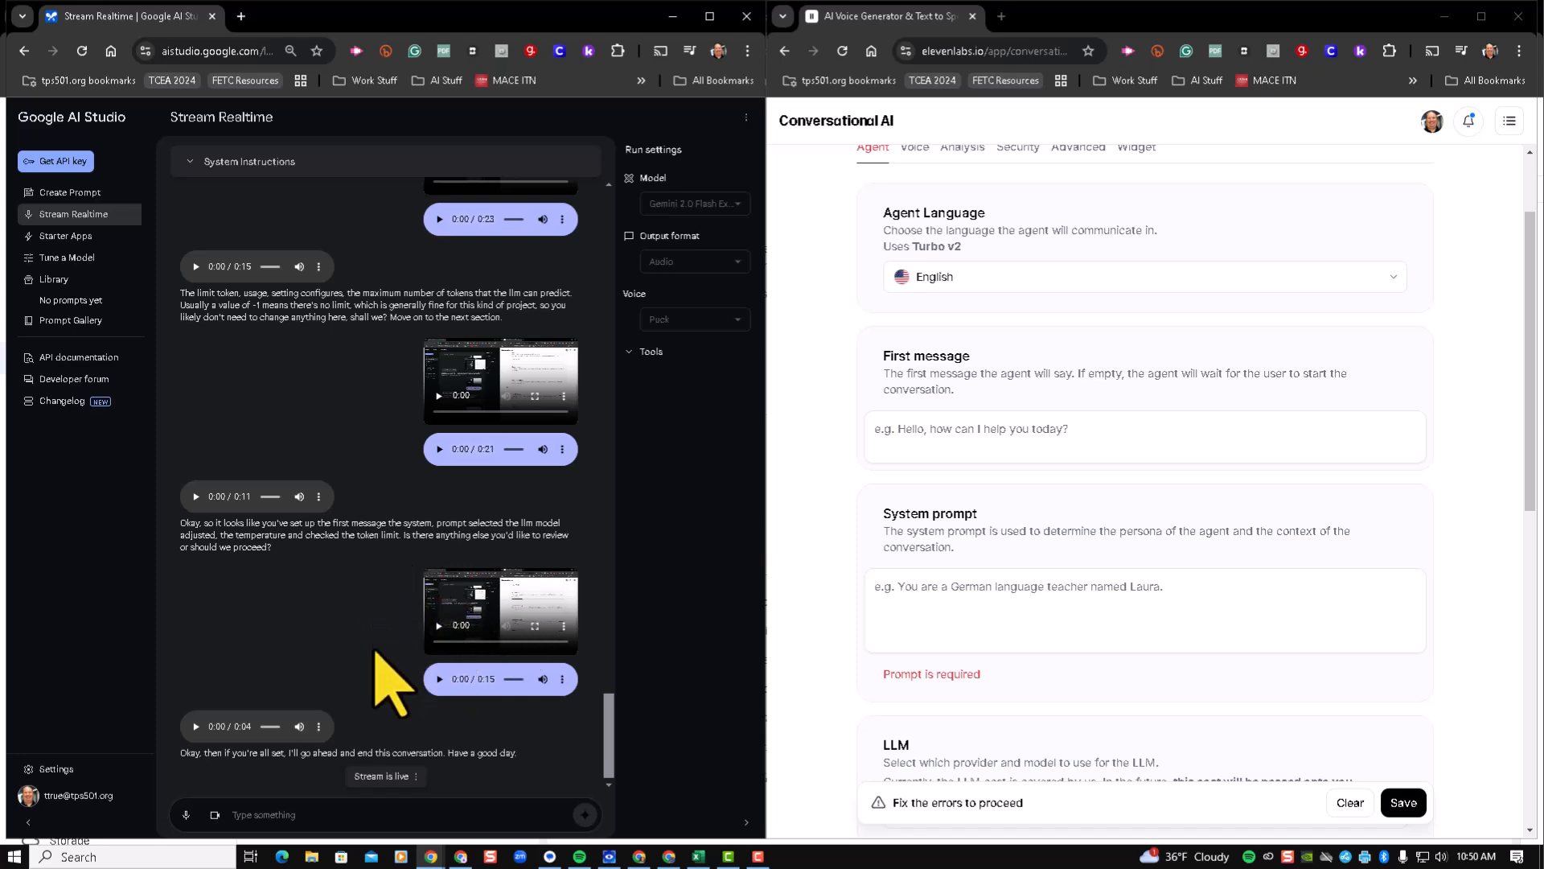
Step: Read back through the Gemini conversation, examining its suggestions for the agent's first message and system prompt
scroll(376, 653, up, 2)
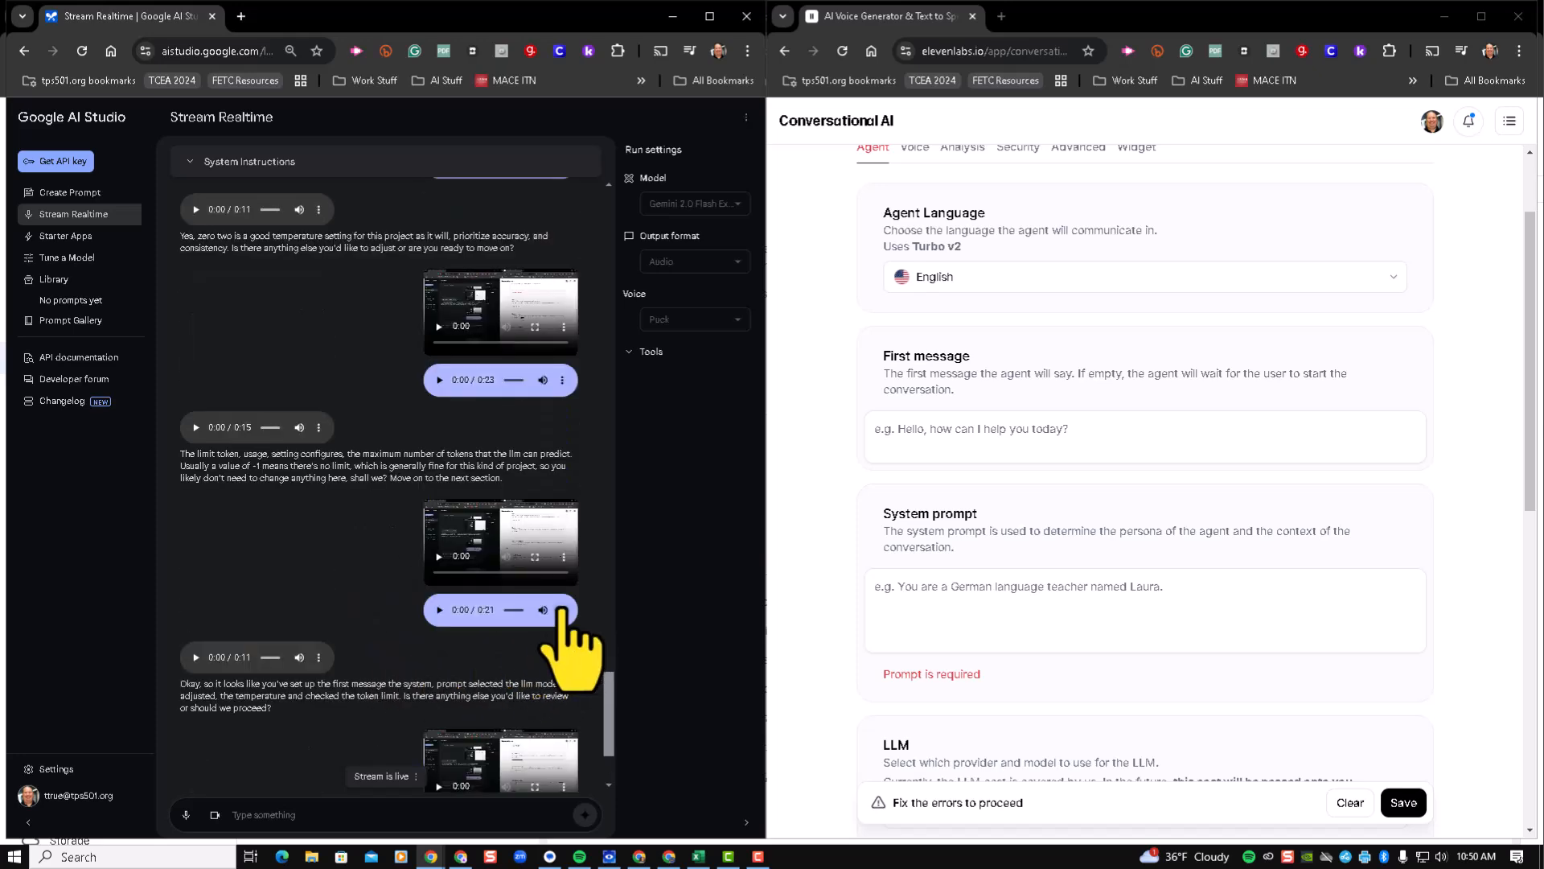
scroll(341, 643, up, 7)
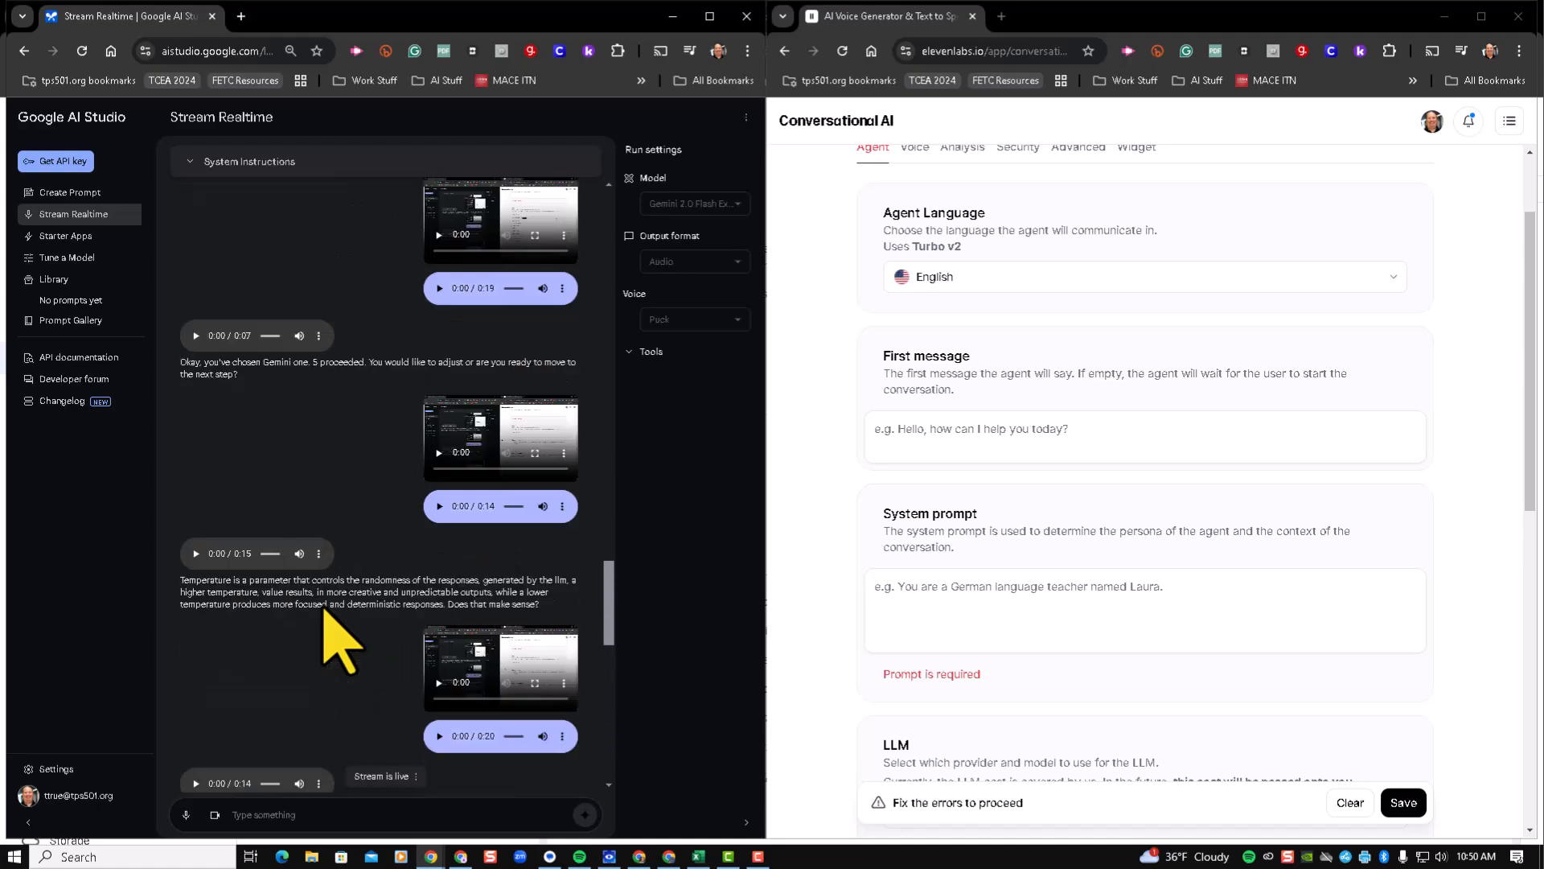
scroll(342, 643, up, 10)
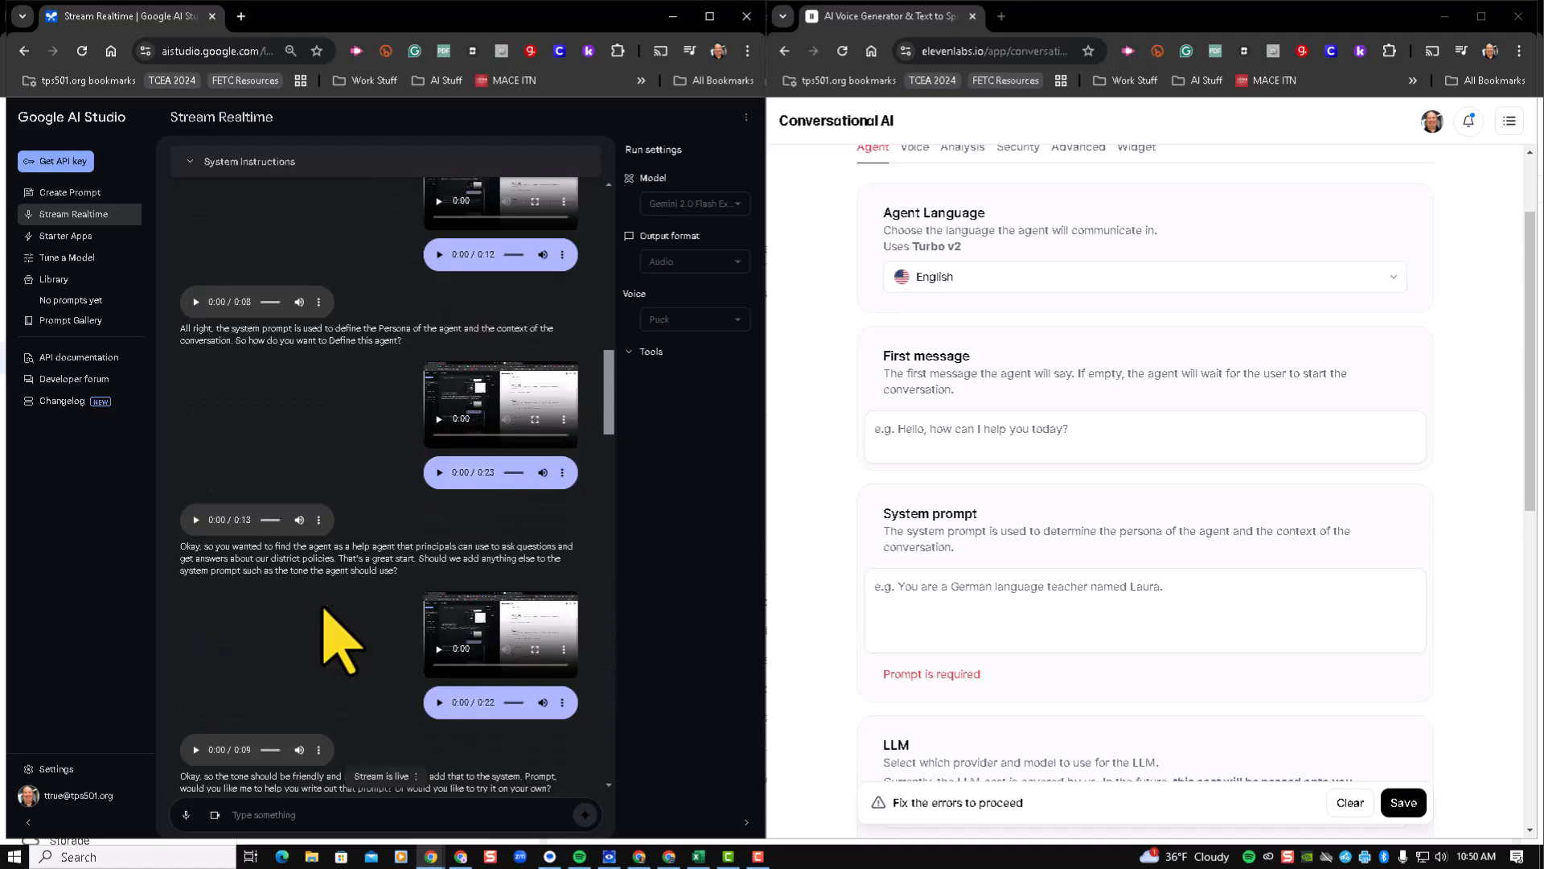
scroll(342, 643, up, 7)
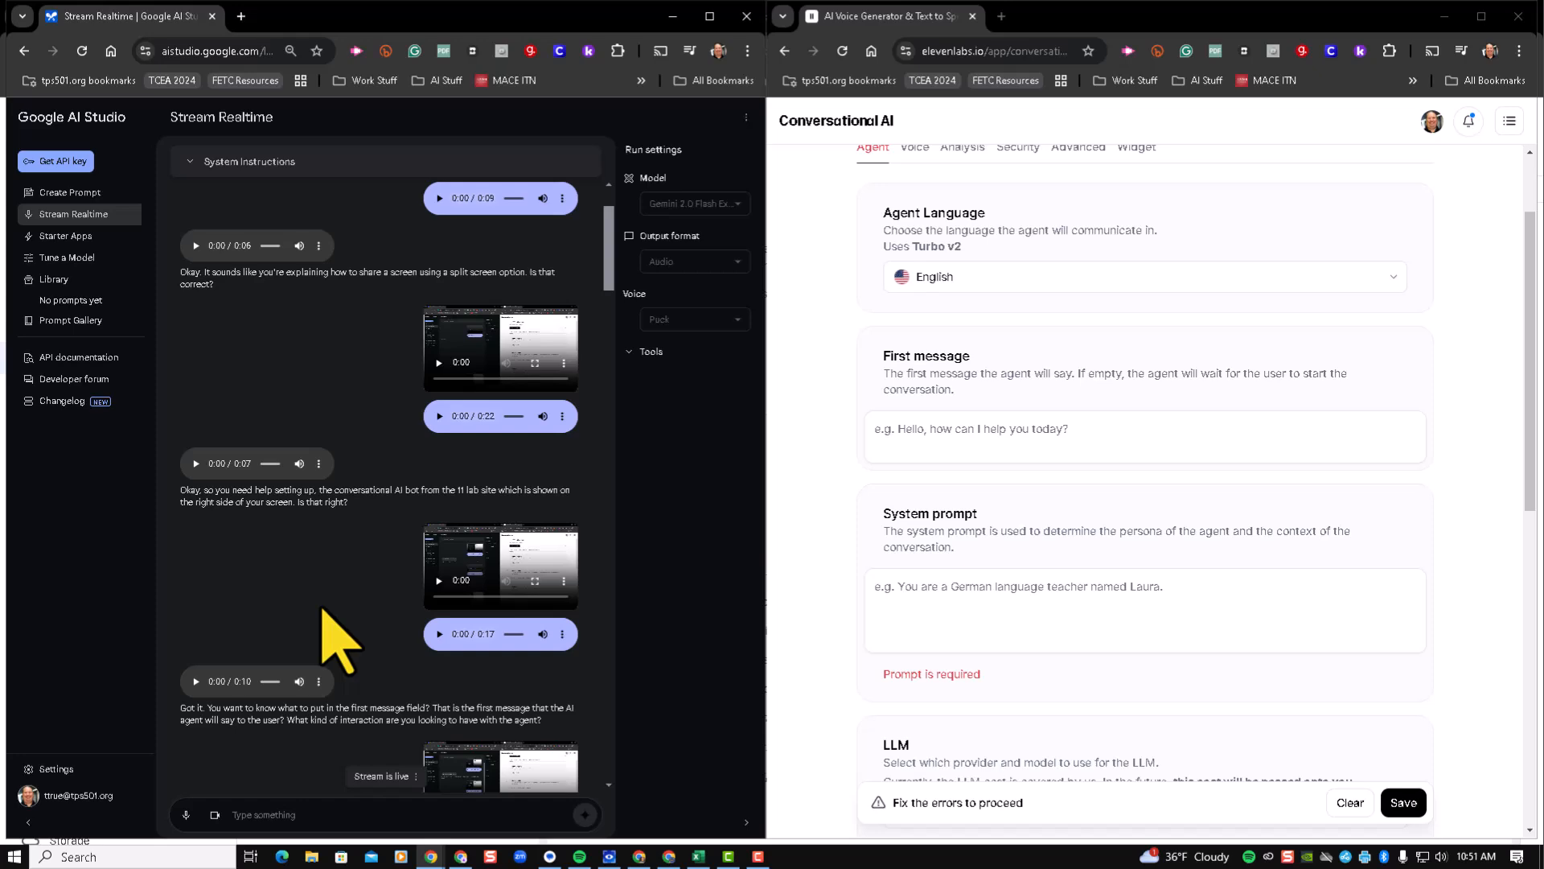
scroll(324, 609, down, 6)
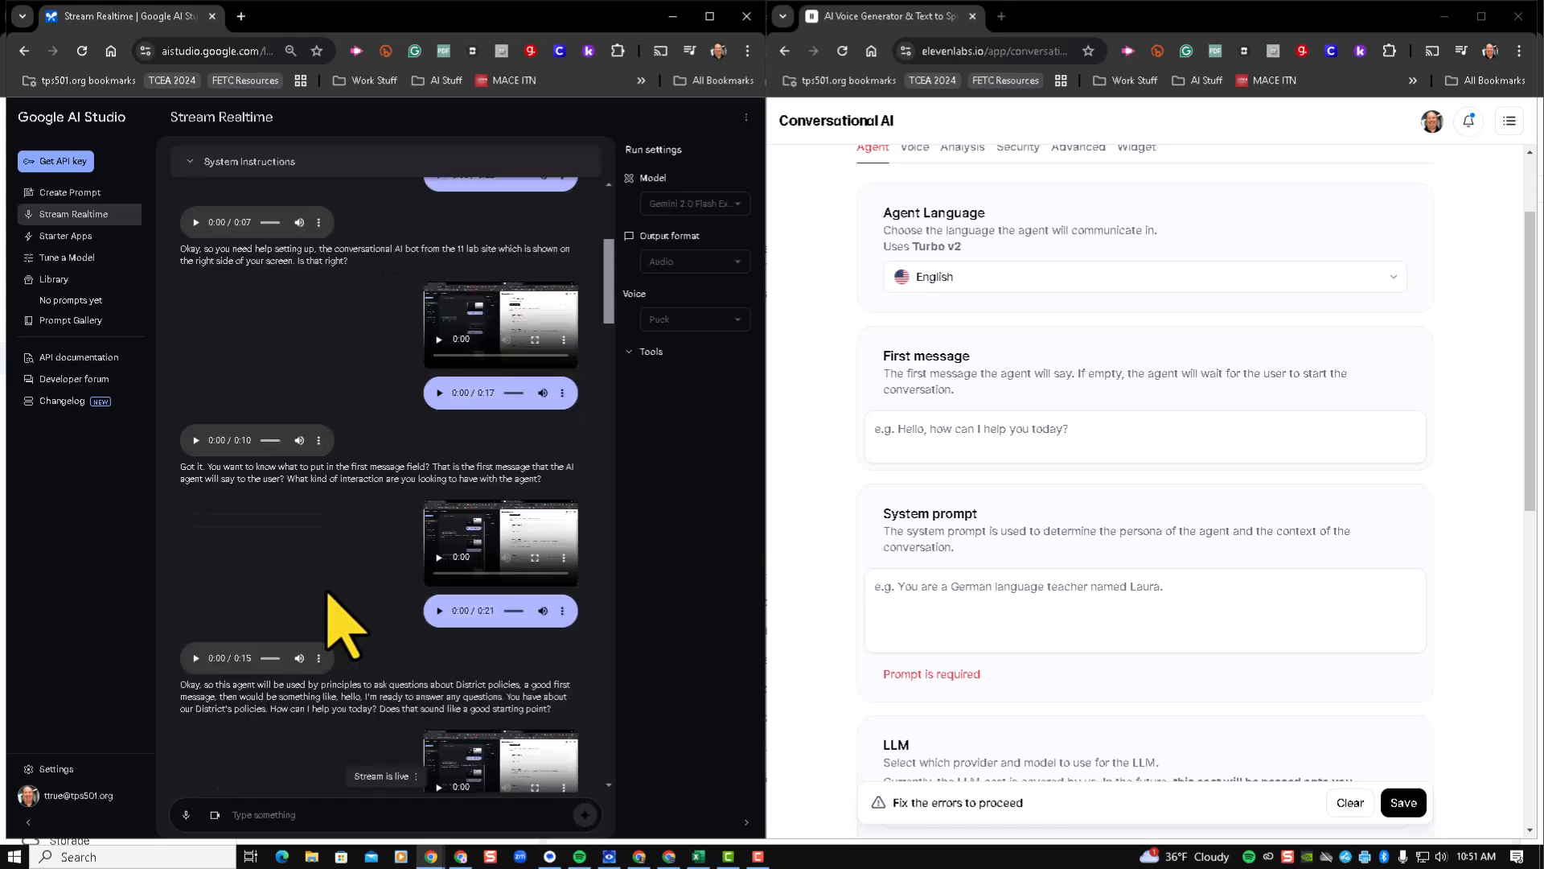
scroll(328, 595, up, 1)
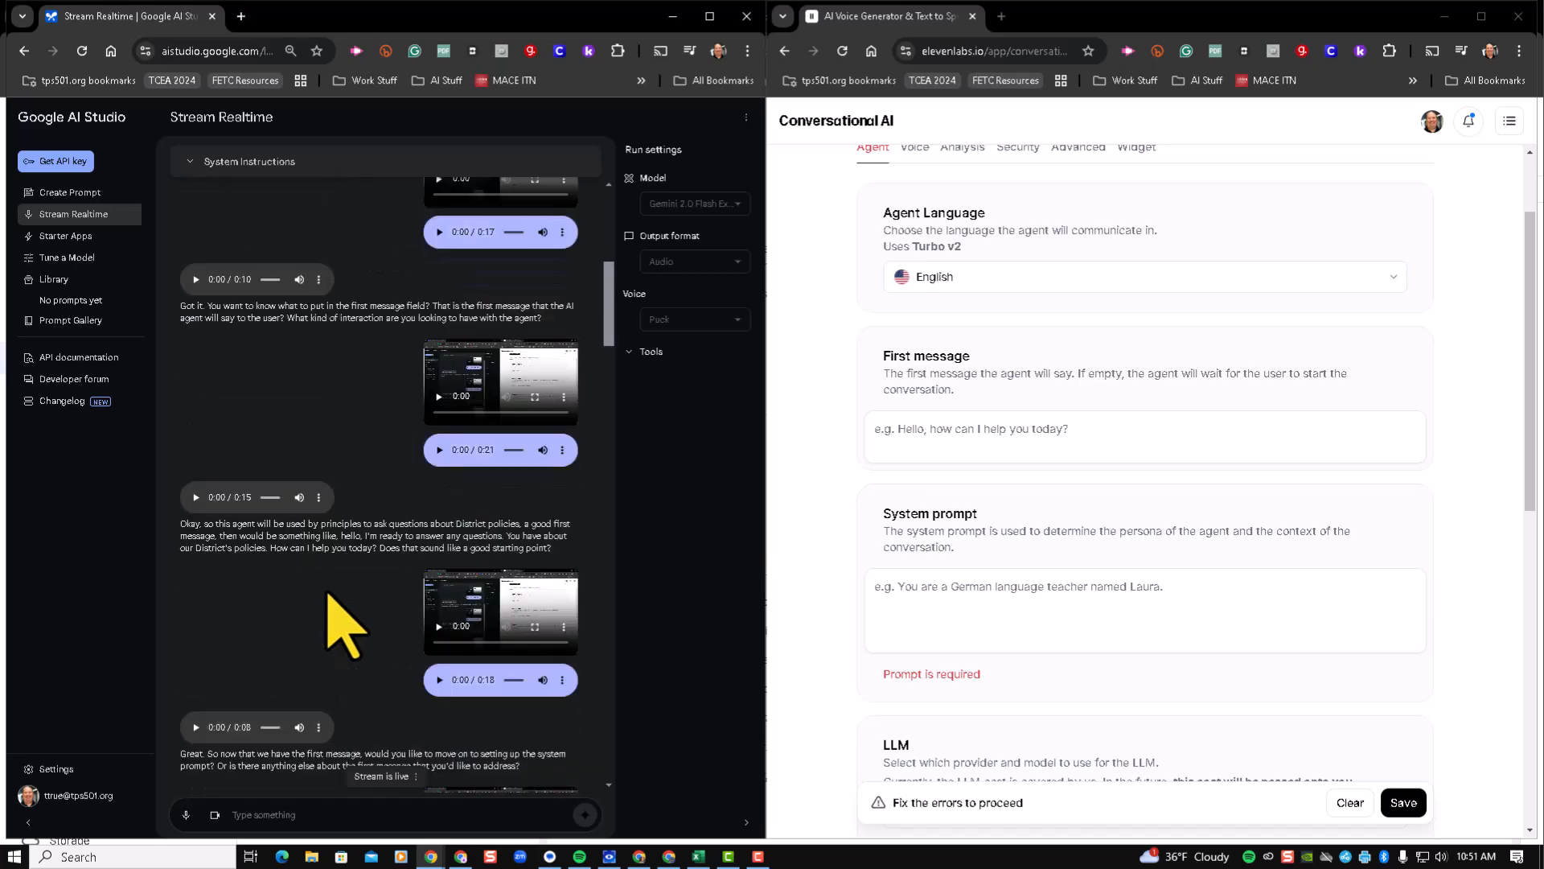
scroll(328, 595, up, 3)
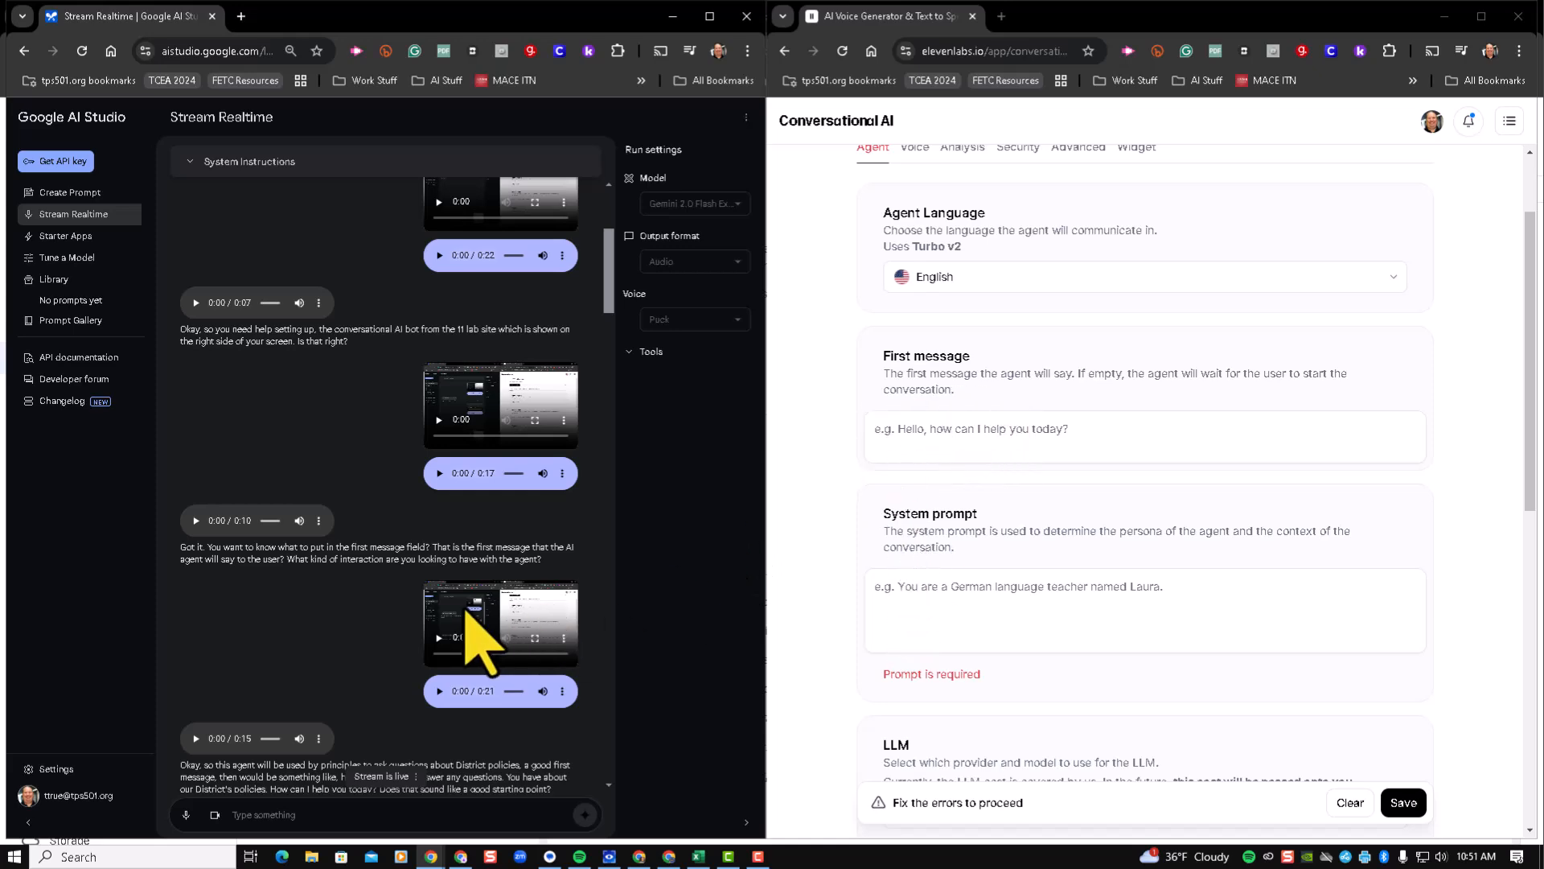
scroll(568, 631, down, 4)
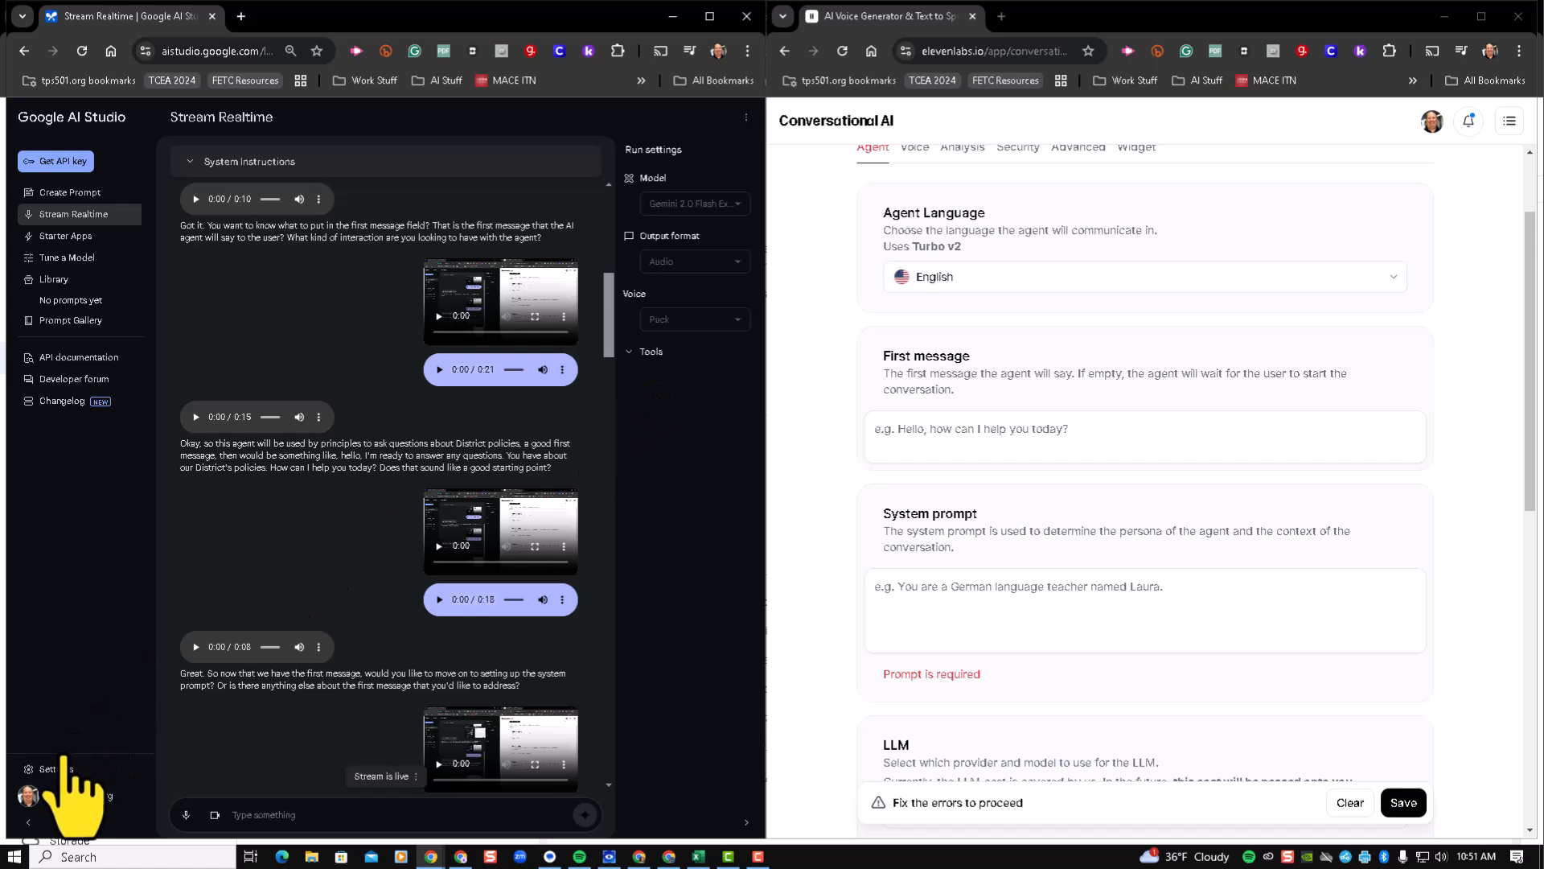
Step: Look at the Google AI Studio settings page, and return to Stream Realtime to show its Tools run settings
click(56, 796)
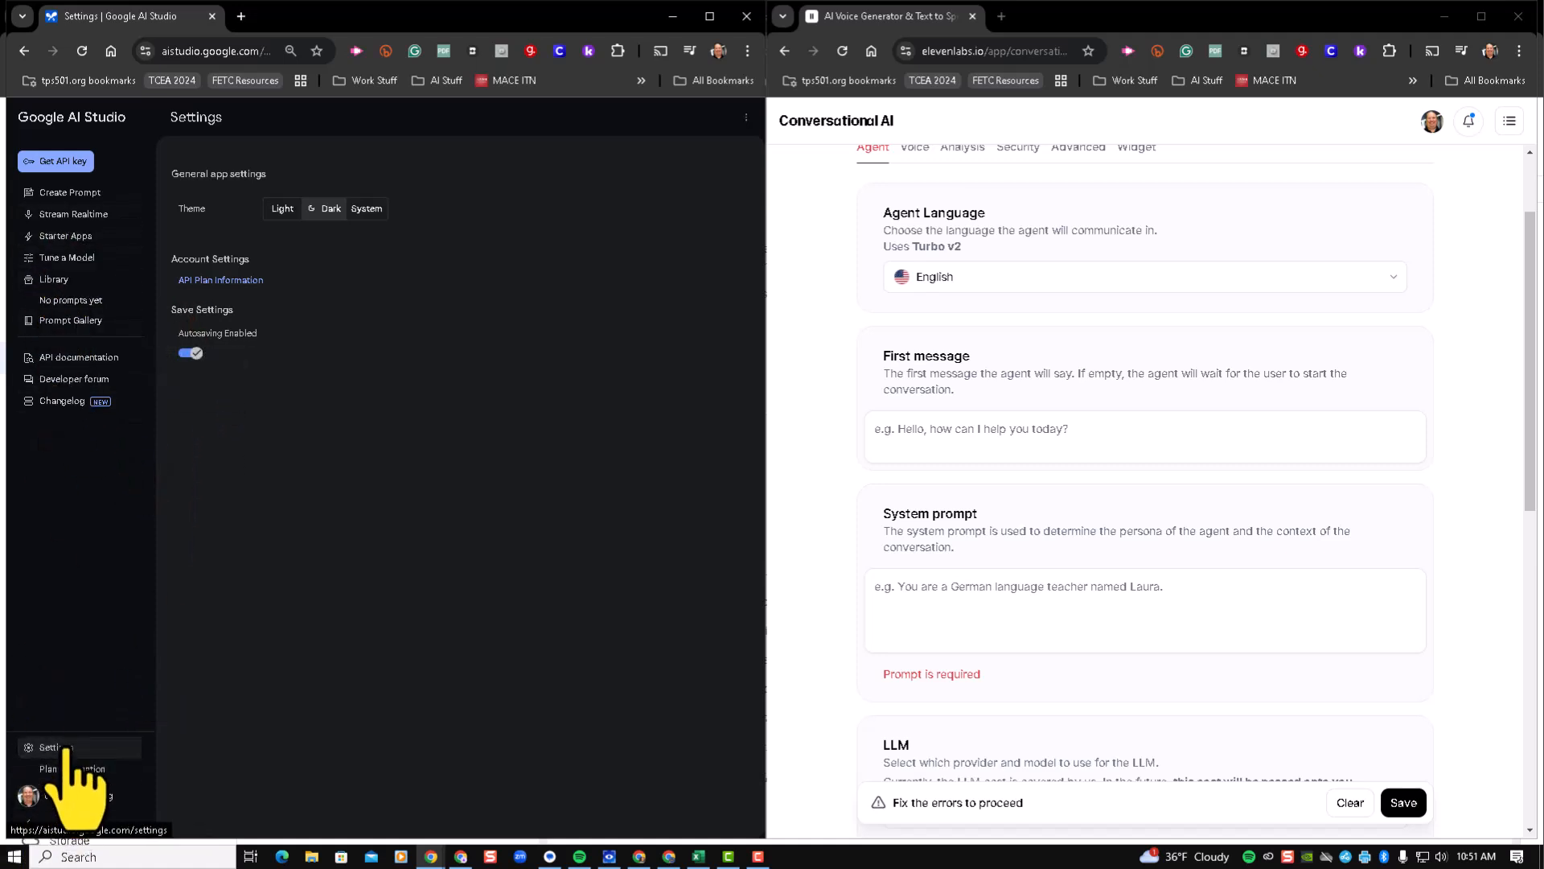
click(77, 214)
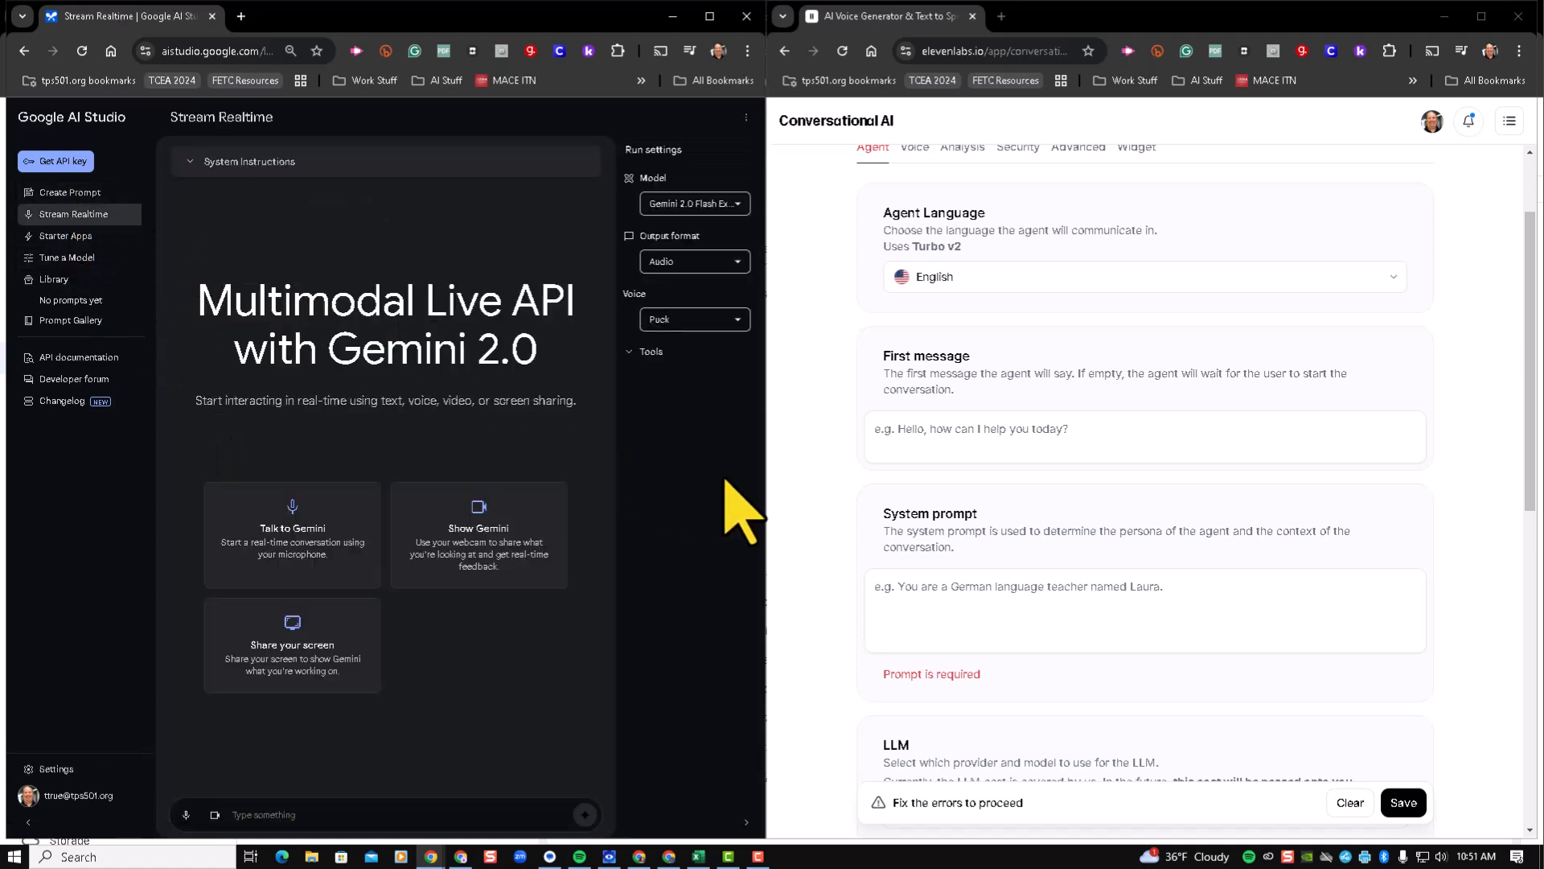
click(648, 353)
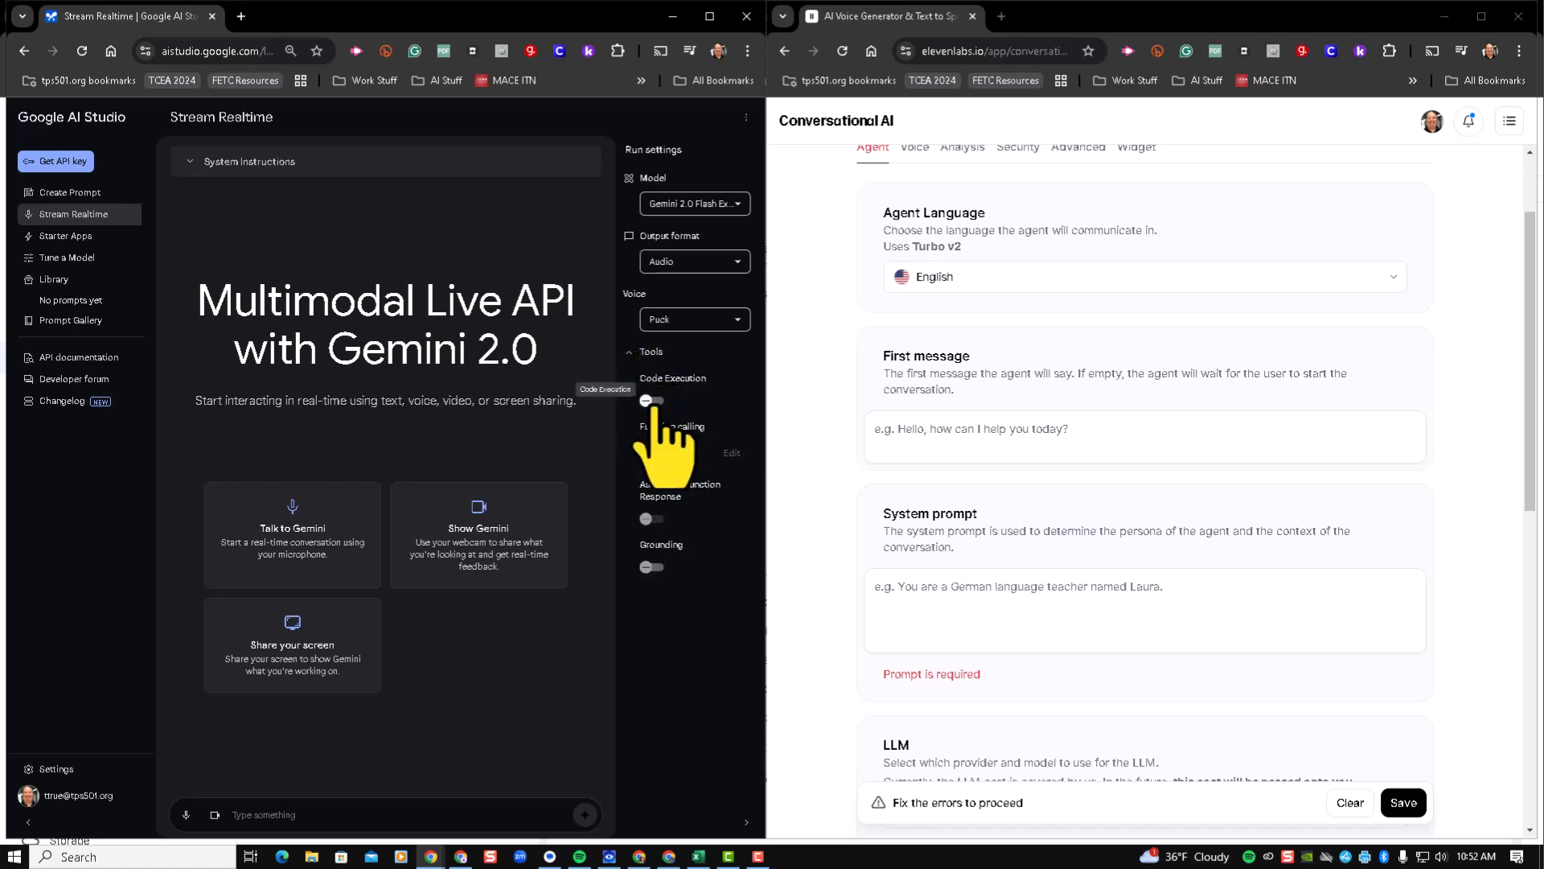